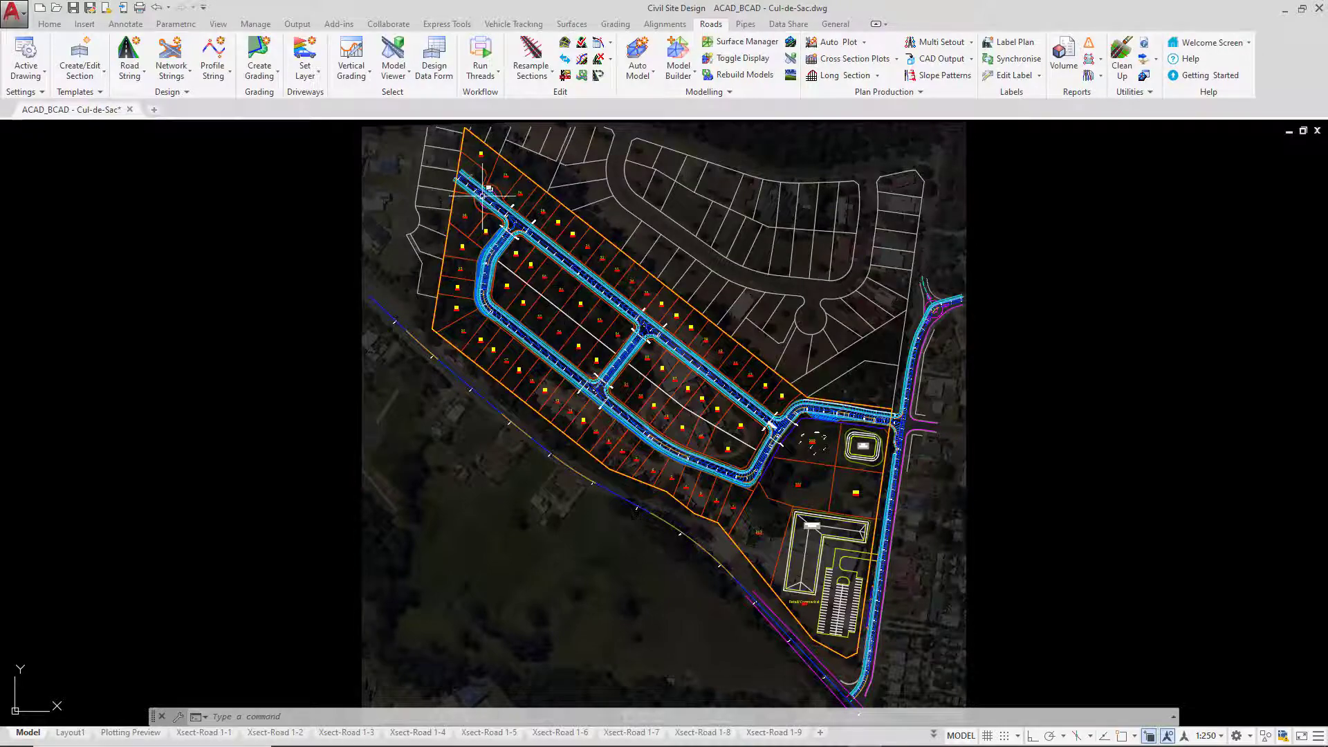
Step: Zoom to the road end beside lots 27 and 73 and inspect the existing cul-de-sac outline
{"action": "scroll", "coordinate": [491, 197], "scroll_direction": "up", "scroll_amount": 2}
{"action": "scroll", "coordinate": [495, 190], "scroll_direction": "up", "scroll_amount": 6}
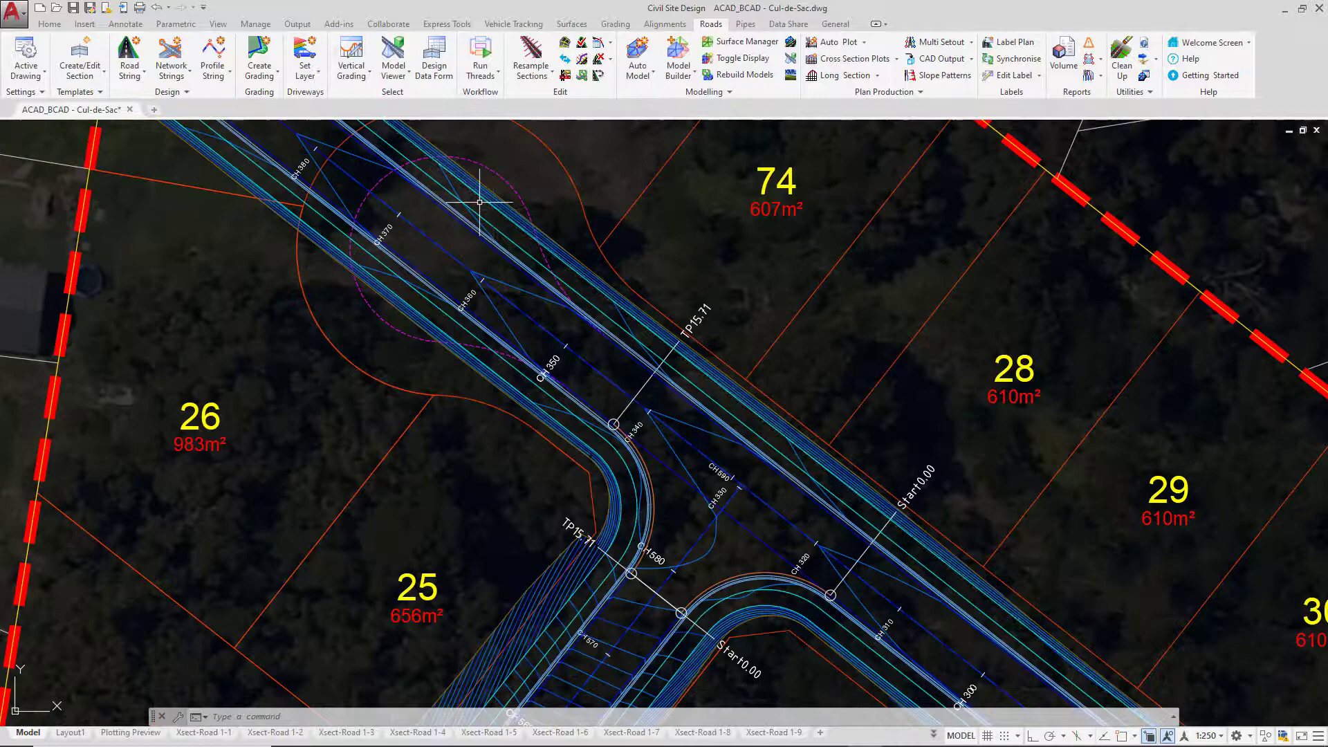
{"action": "middle_click_drag", "start_coordinate": [479, 204], "coordinate": [498, 344]}
{"action": "key", "text": "ctrl"}
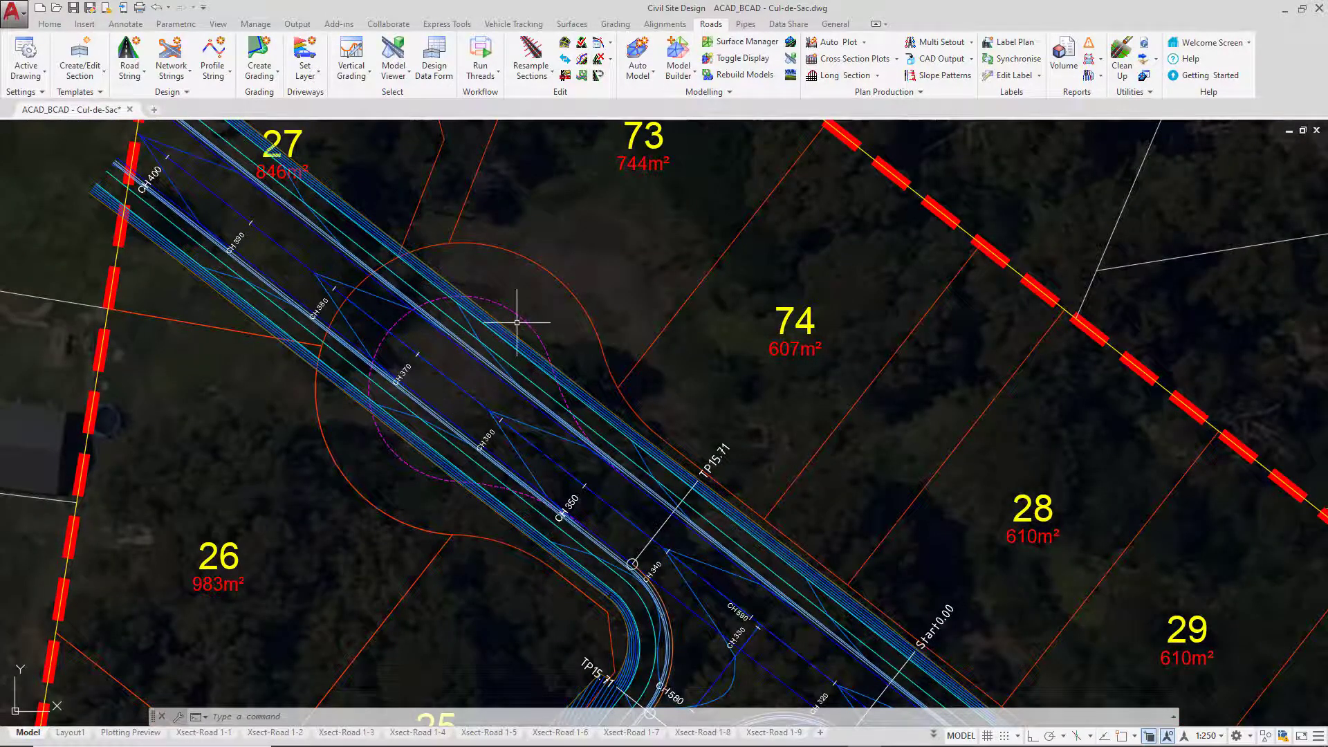
{"action": "left_click", "coordinate": [527, 301]}
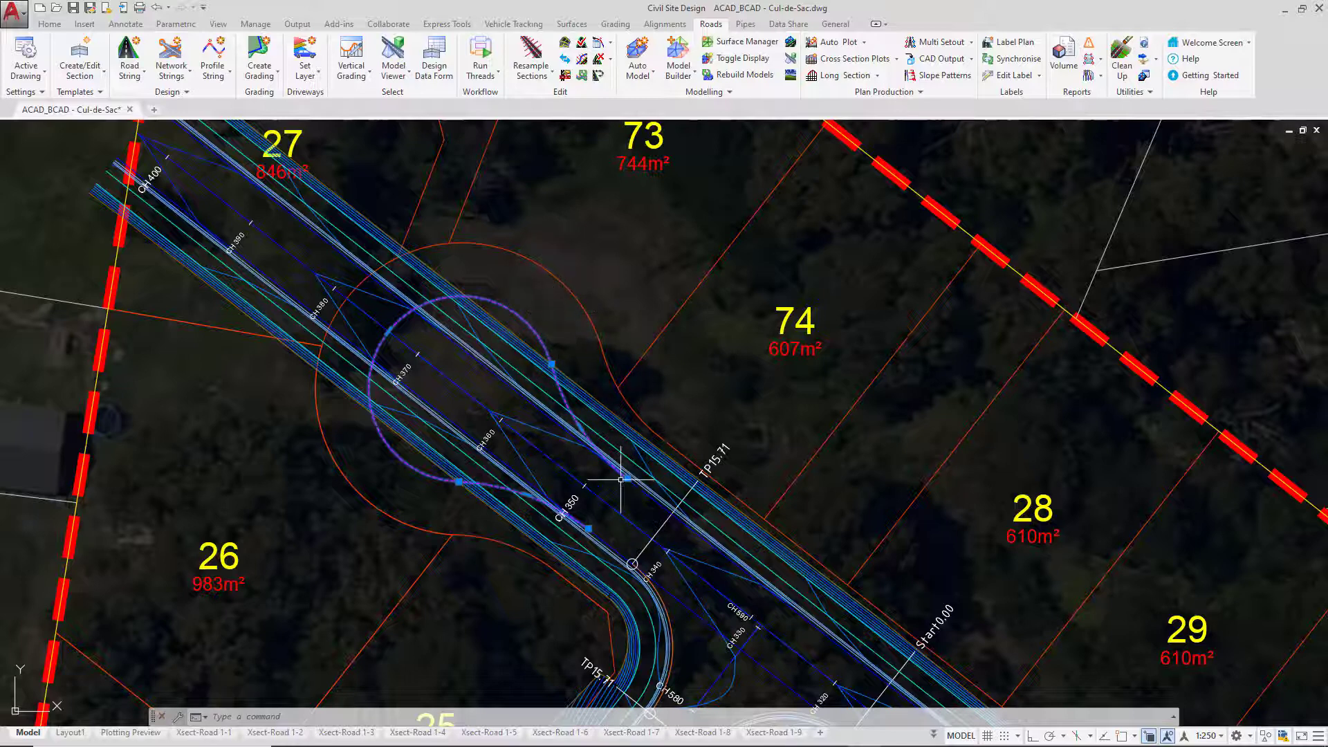
{"action": "key", "text": "Escape"}
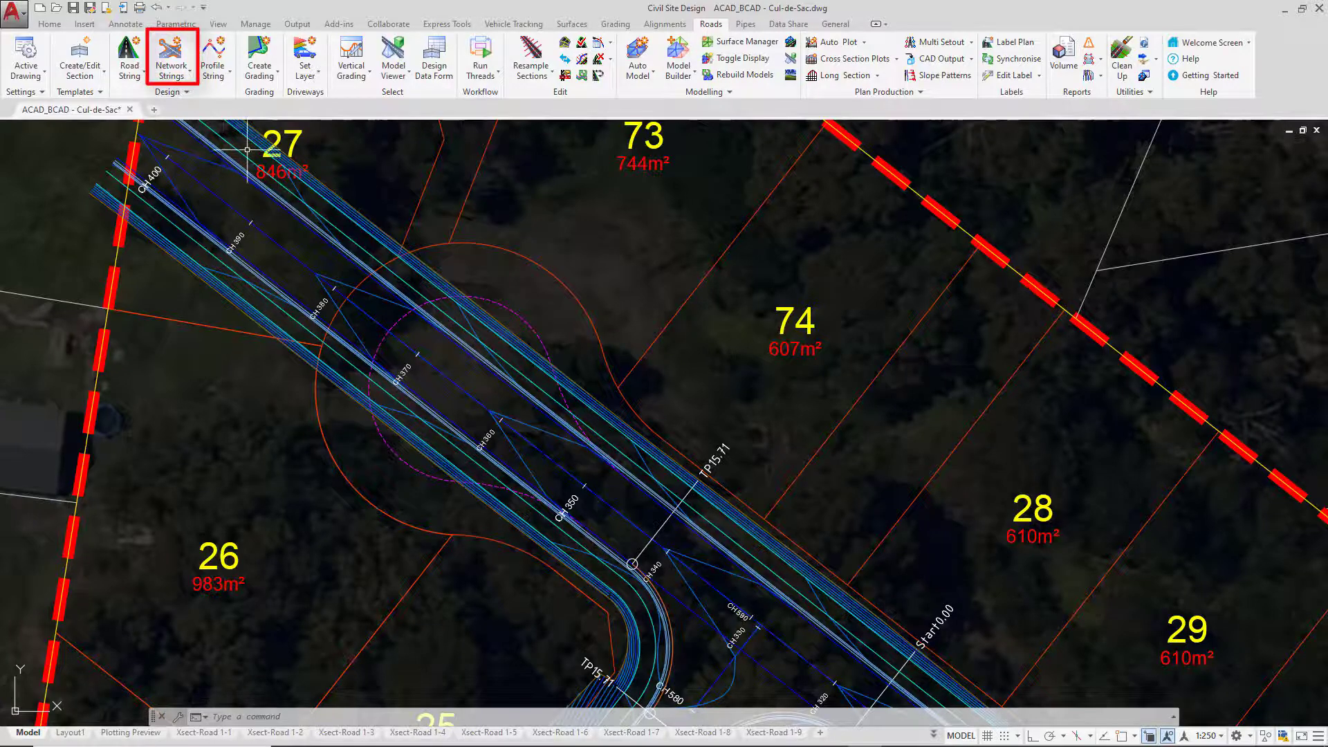
Step: Start the Cul-de-sac tool from the Network Strings dropdown on the Roads tab
{"action": "left_click", "coordinate": [171, 73]}
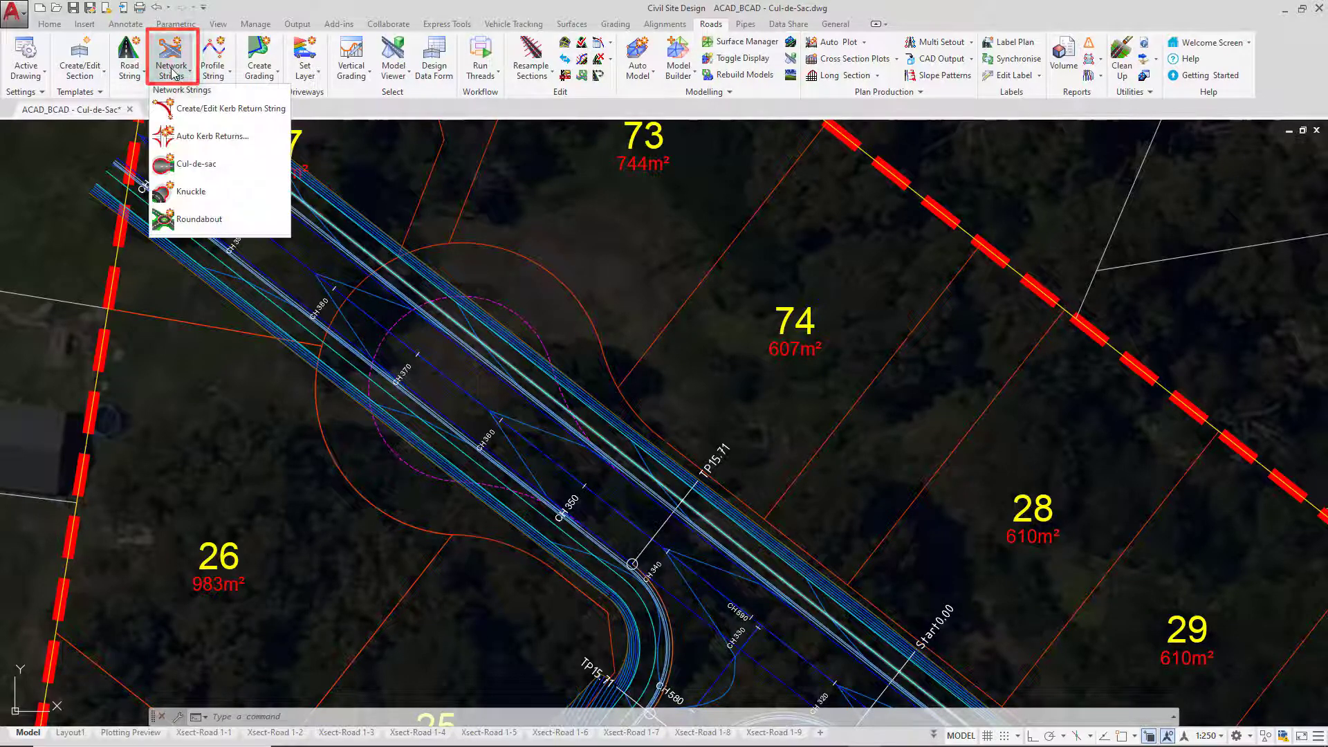
{"action": "left_click", "coordinate": [220, 170]}
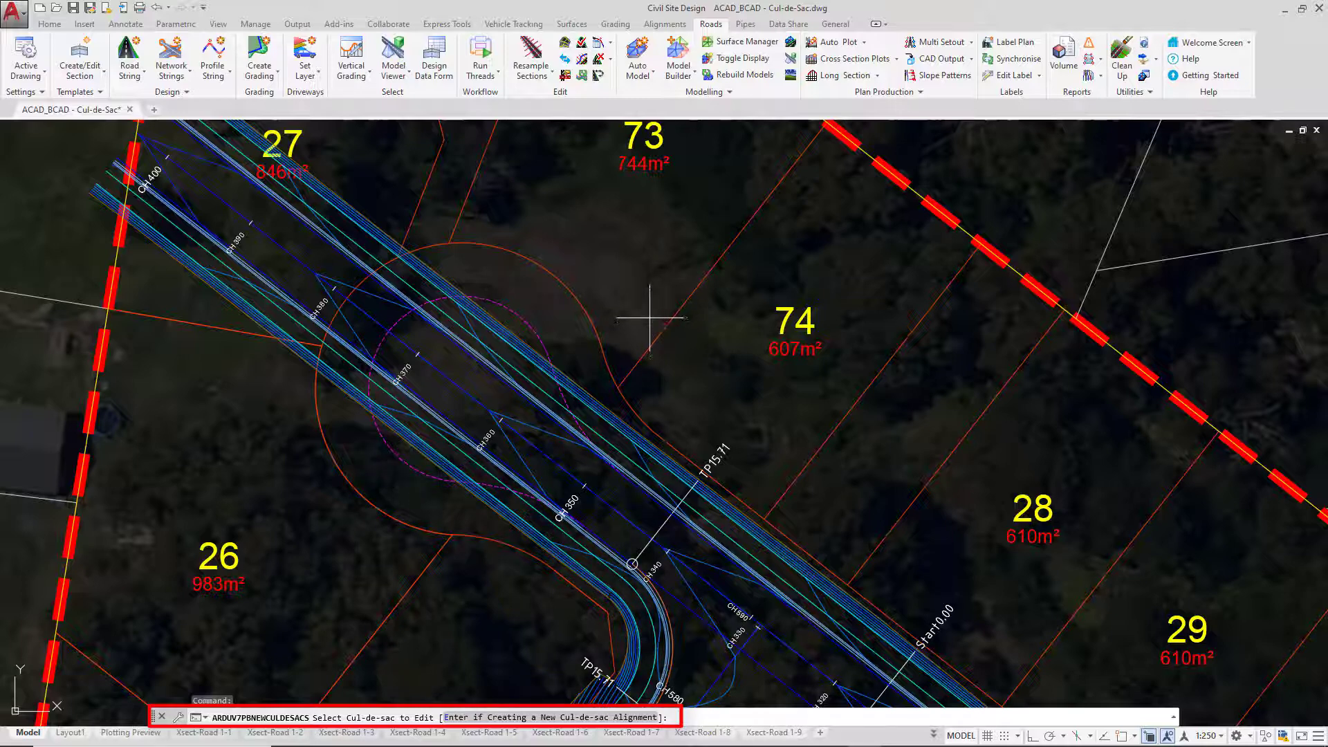
Step: Choose to create a new cul-de-sac instead of editing an existing one
{"action": "key", "text": "Return"}
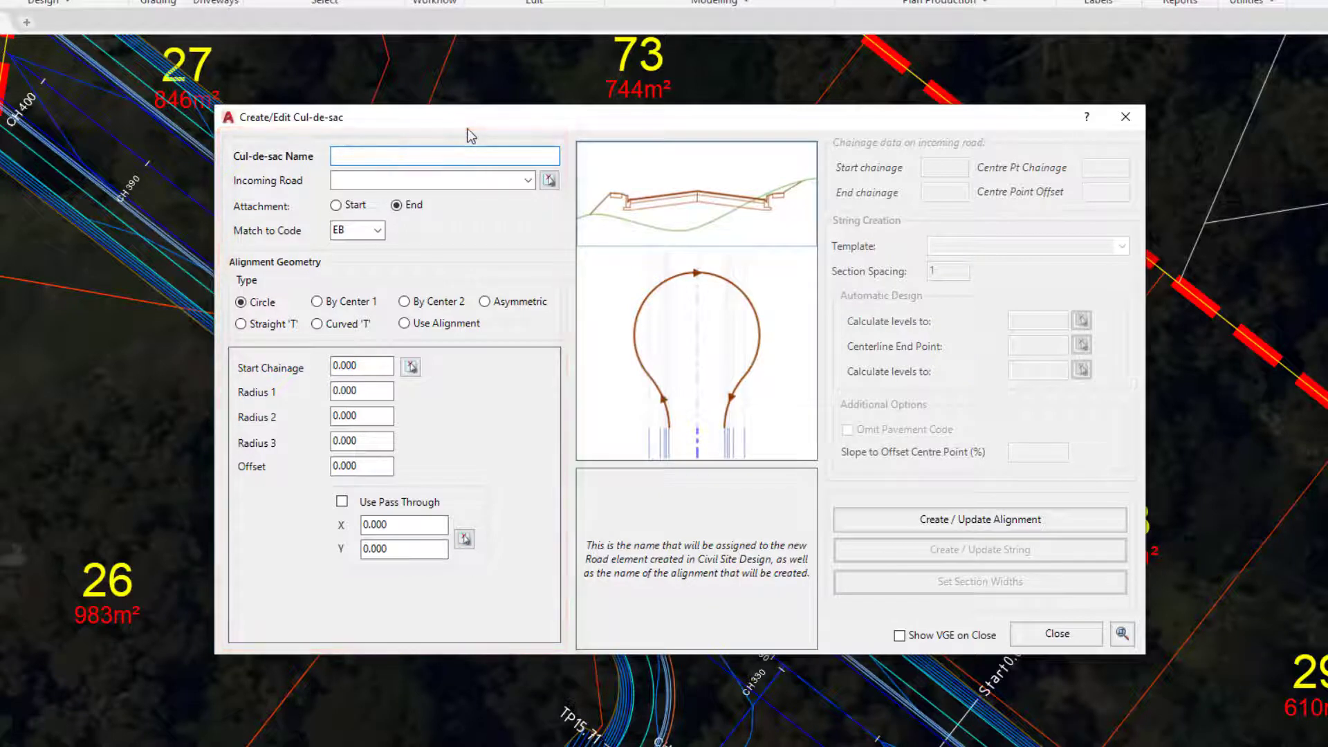
Step: Name the cul-de-sac 'Road 2 Cul-de-Sac' and check the Incoming Road list
{"action": "type", "text": "Road 2 Cul-de-Sac"}
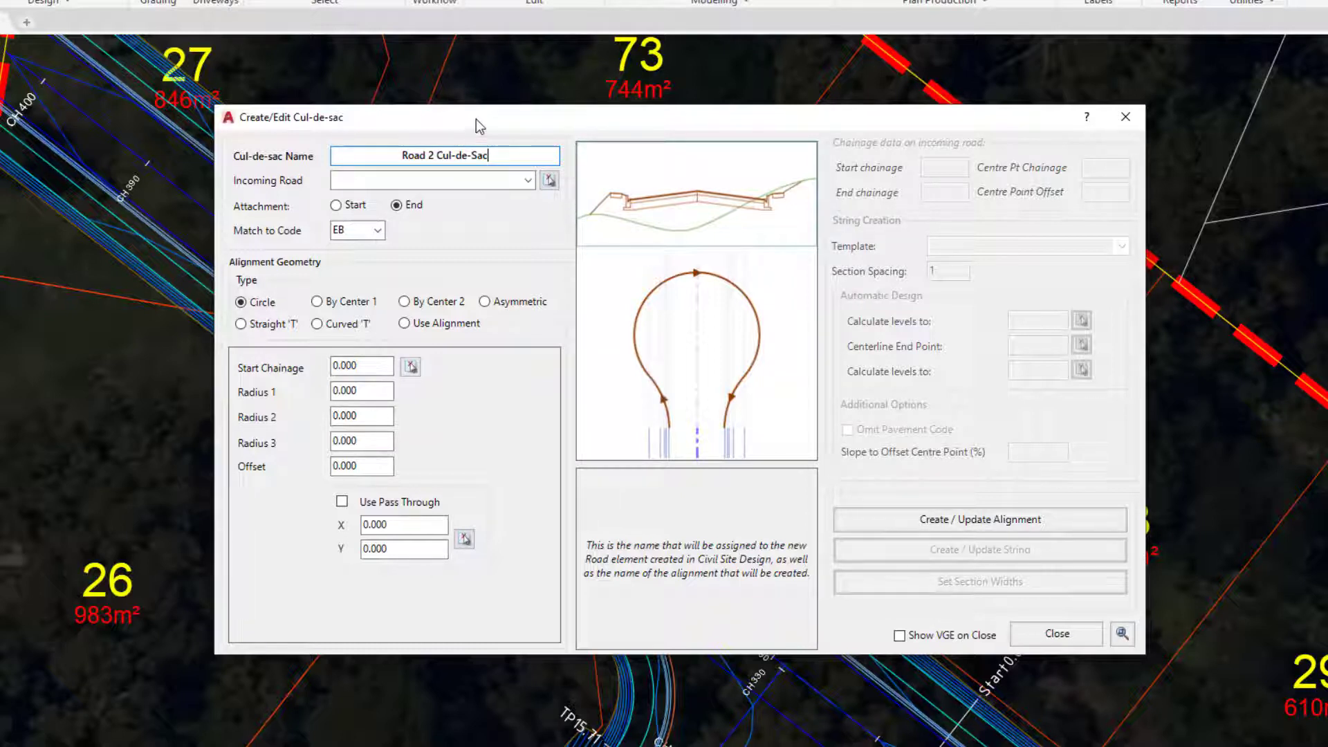
{"action": "left_click", "coordinate": [528, 181]}
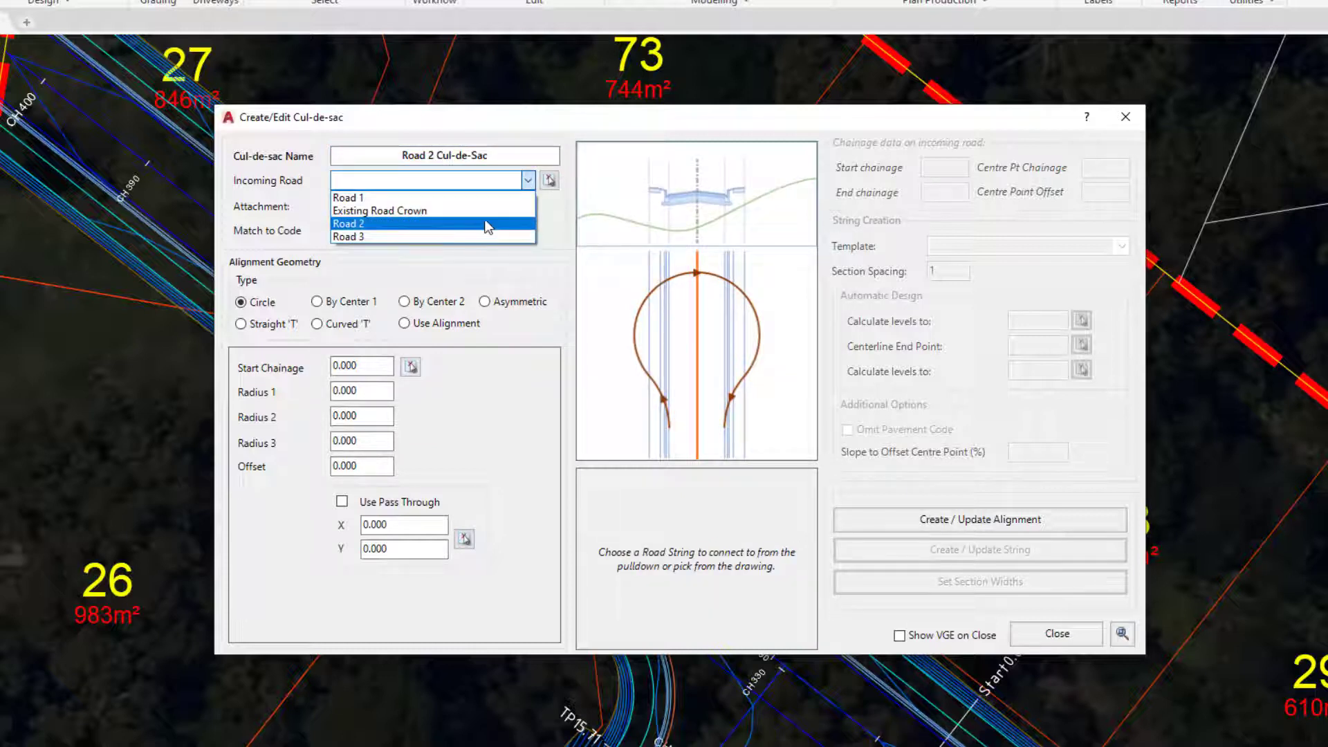
{"action": "left_click", "coordinate": [530, 211]}
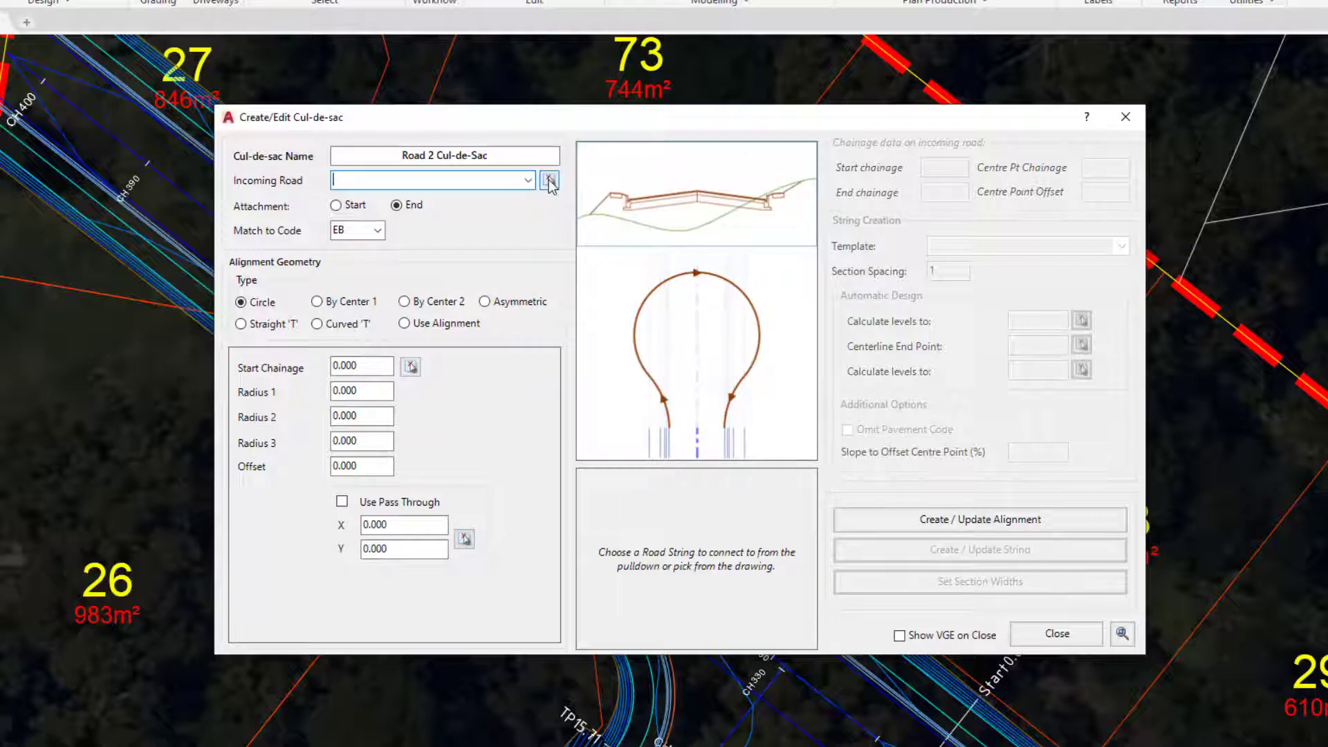
Step: Pick Road 2 in the drawing as the incoming road, attached at its End
{"action": "left_click", "coordinate": [550, 180]}
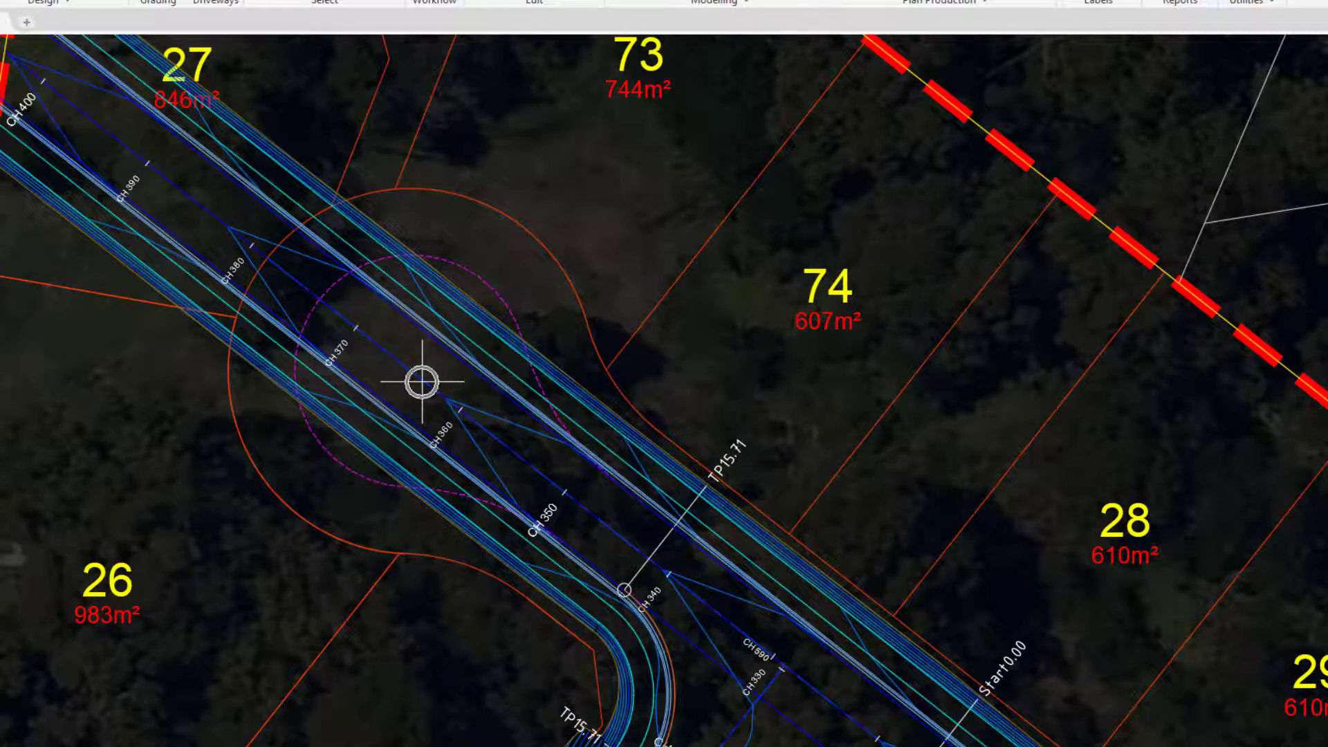
{"action": "left_click", "coordinate": [421, 381]}
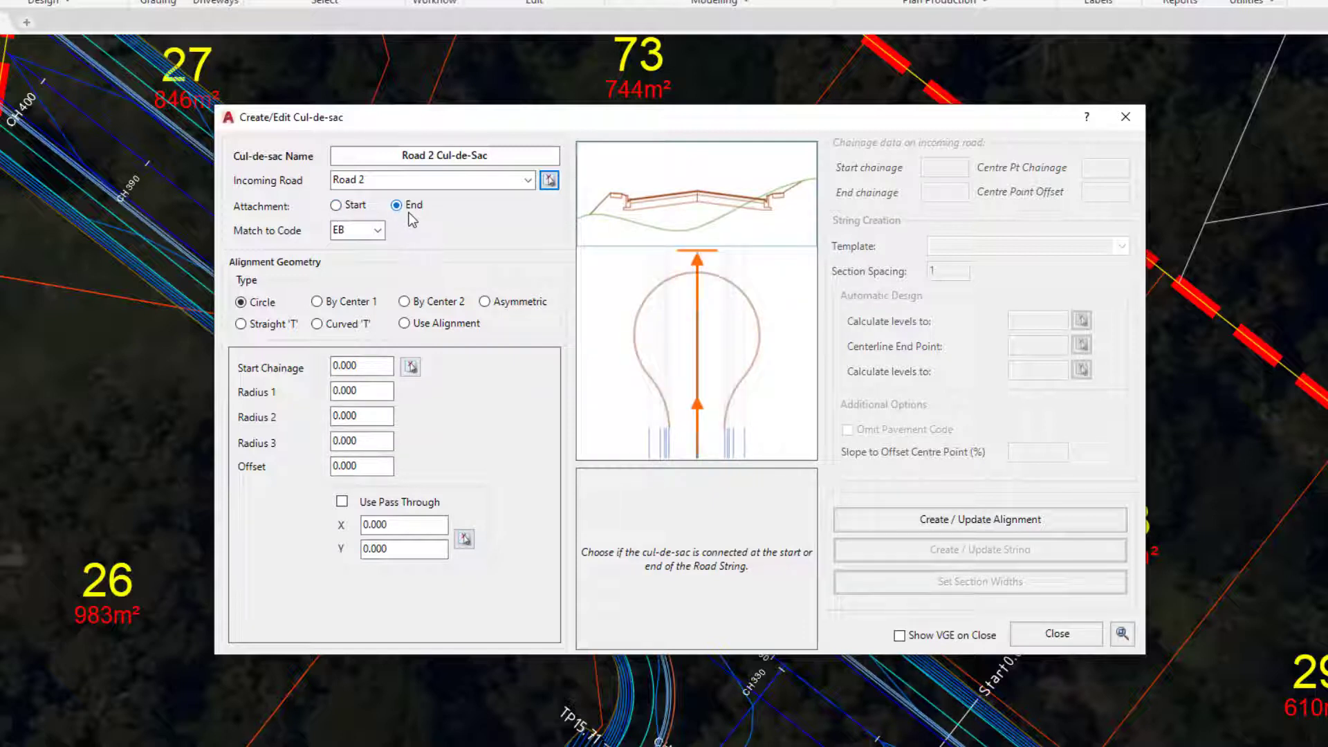
{"action": "left_click", "coordinate": [408, 210]}
{"action": "mouse_move", "coordinate": [585, 125]}
{"action": "left_mouse_down"}
{"action": "mouse_move", "coordinate": [765, 46]}
{"action": "mouse_move", "coordinate": [883, 61]}
{"action": "left_mouse_up"}
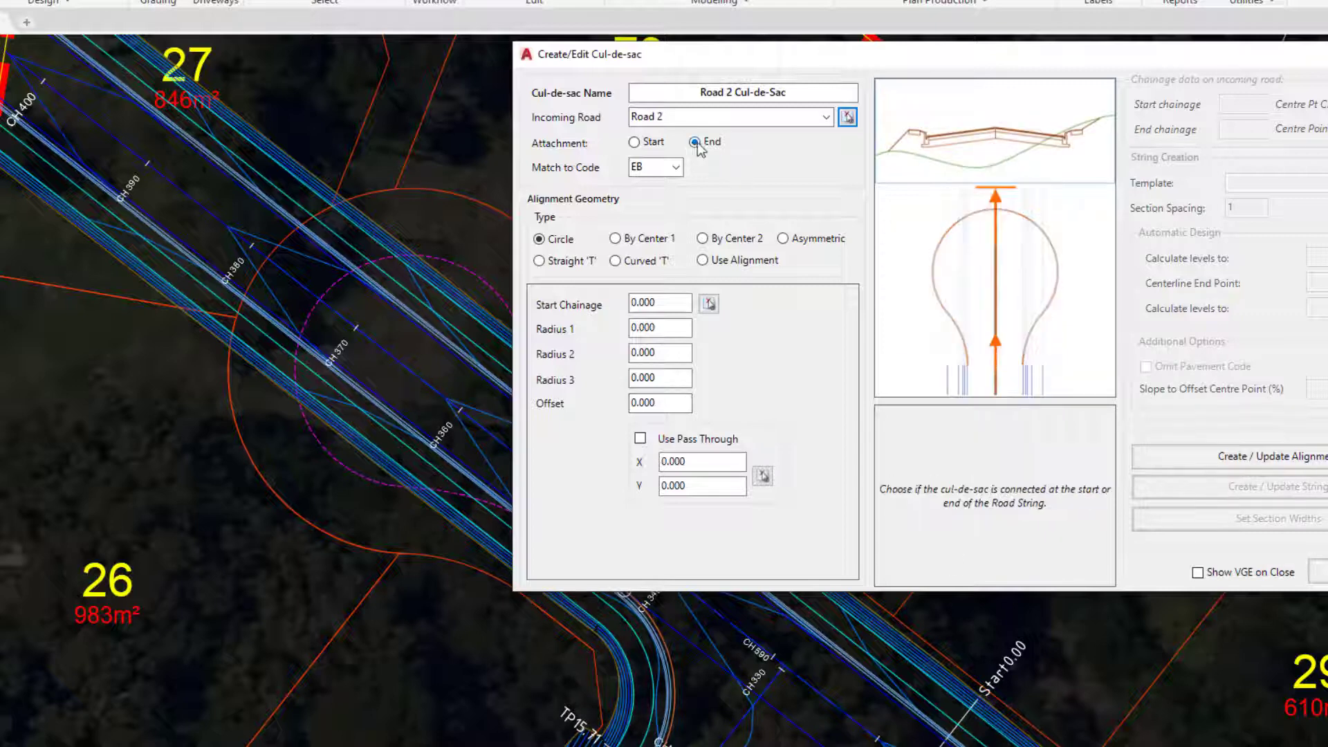
{"action": "mouse_move", "coordinate": [737, 58]}
{"action": "left_mouse_down"}
{"action": "mouse_move", "coordinate": [649, 111]}
{"action": "mouse_move", "coordinate": [399, 151]}
{"action": "mouse_move", "coordinate": [417, 131]}
{"action": "left_mouse_up"}
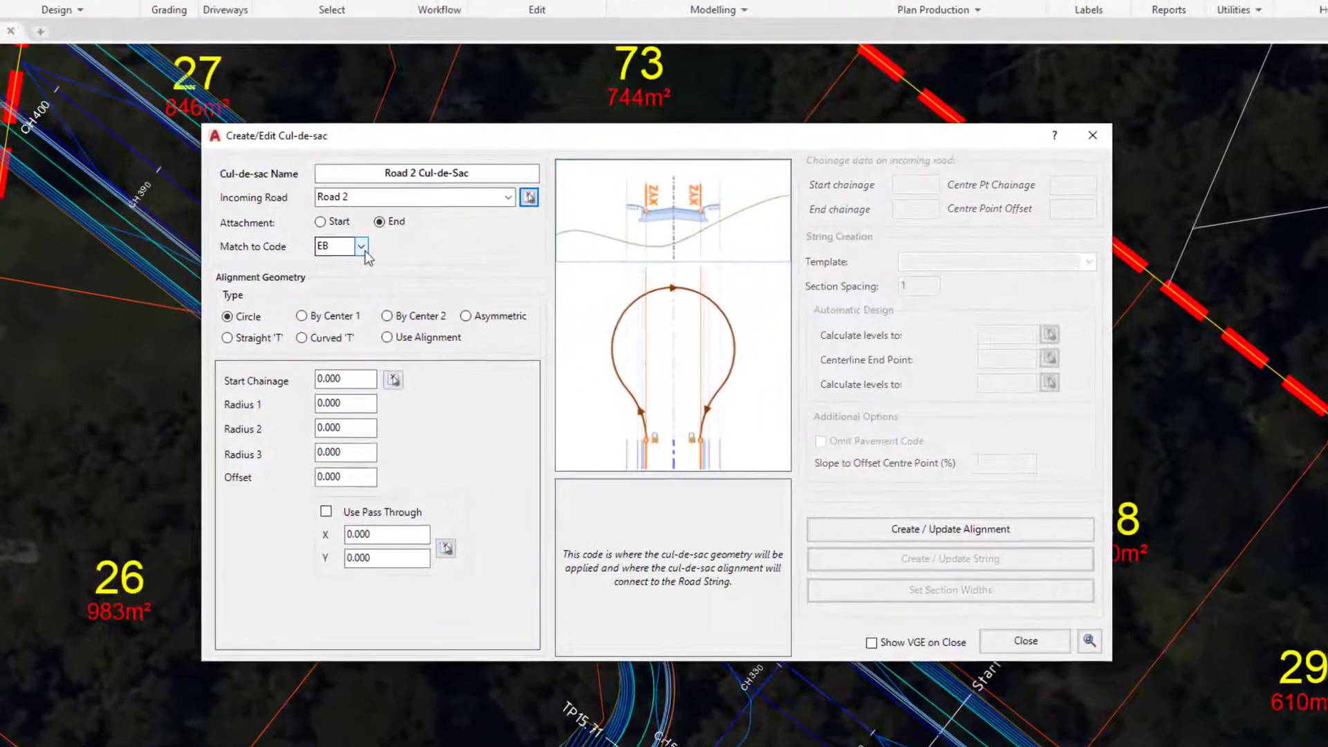
{"action": "left_click", "coordinate": [361, 248]}
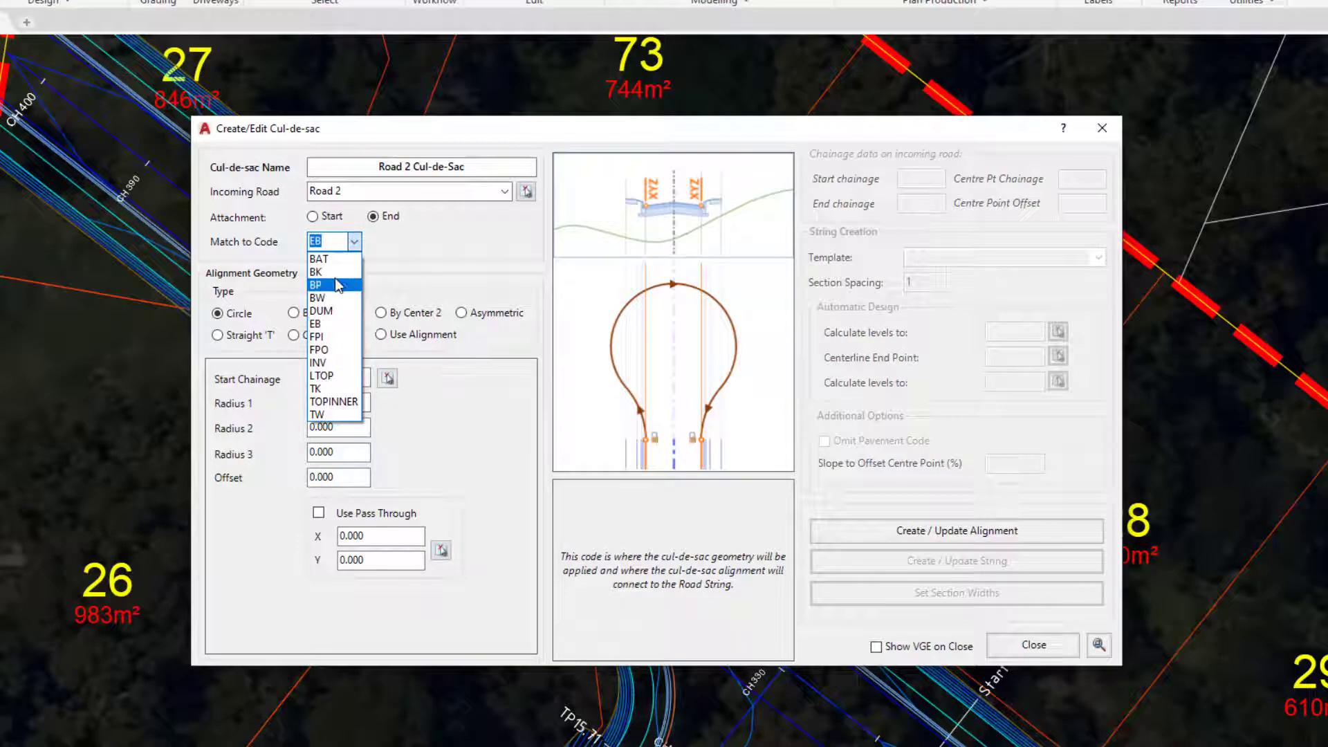
{"action": "left_click", "coordinate": [408, 259]}
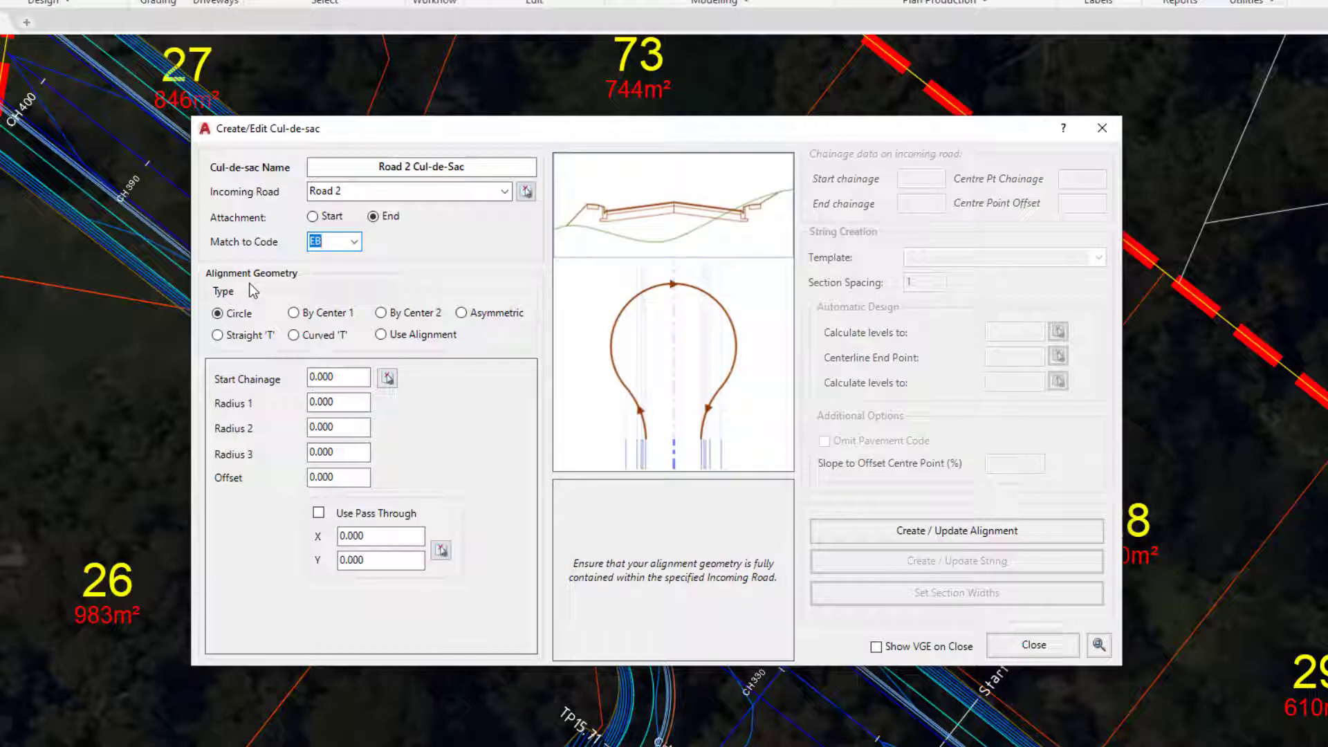
Step: Preview the By Center 1, By Center 2, Asymmetric and Curved 'T' types, settling on Straight 'T'
{"action": "left_click", "coordinate": [323, 314]}
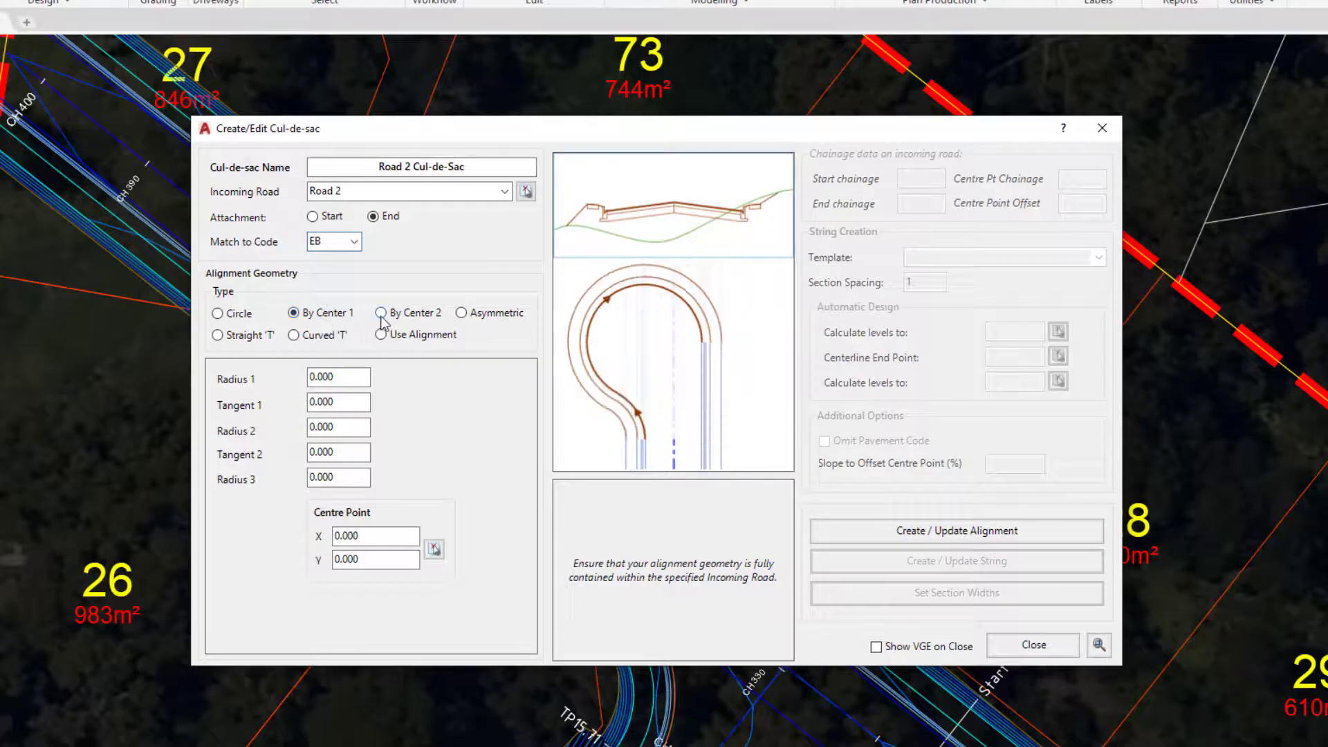
{"action": "left_click", "coordinate": [433, 316]}
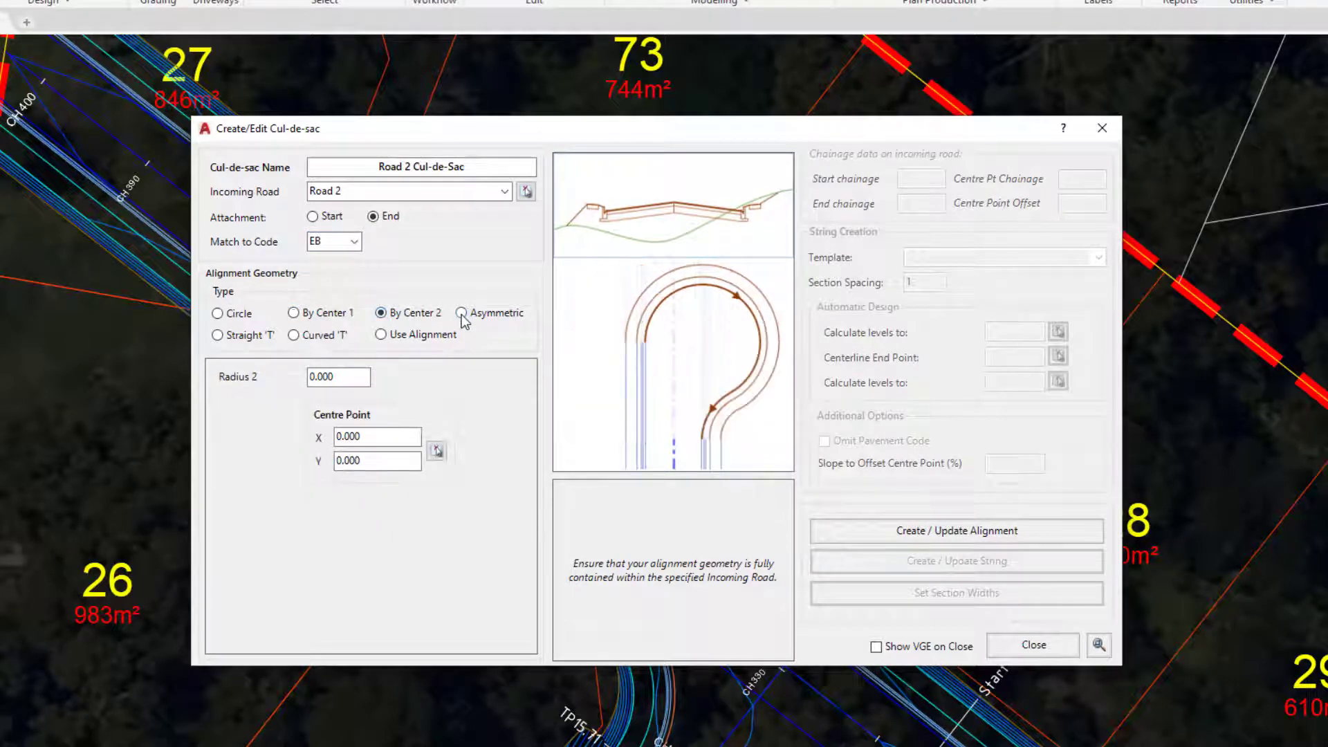
{"action": "left_click", "coordinate": [461, 313]}
{"action": "left_click", "coordinate": [293, 336]}
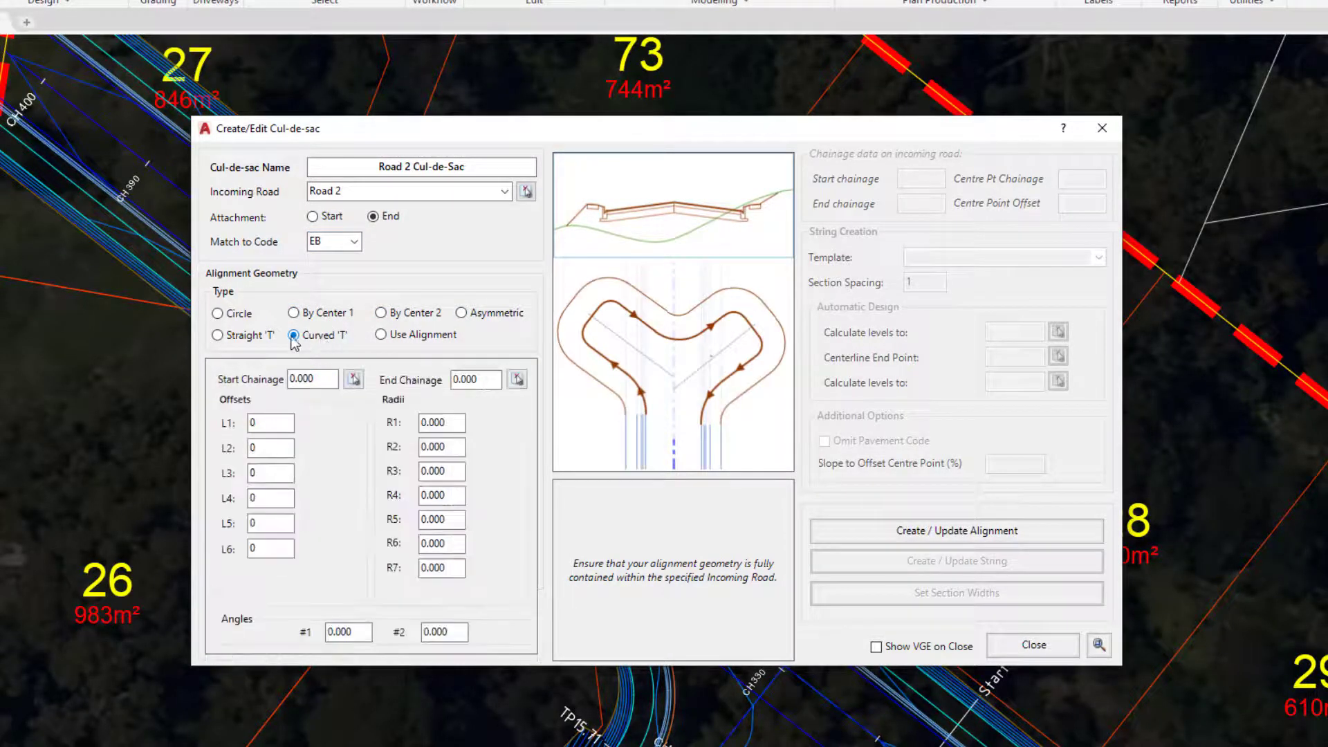
{"action": "left_click", "coordinate": [217, 335]}
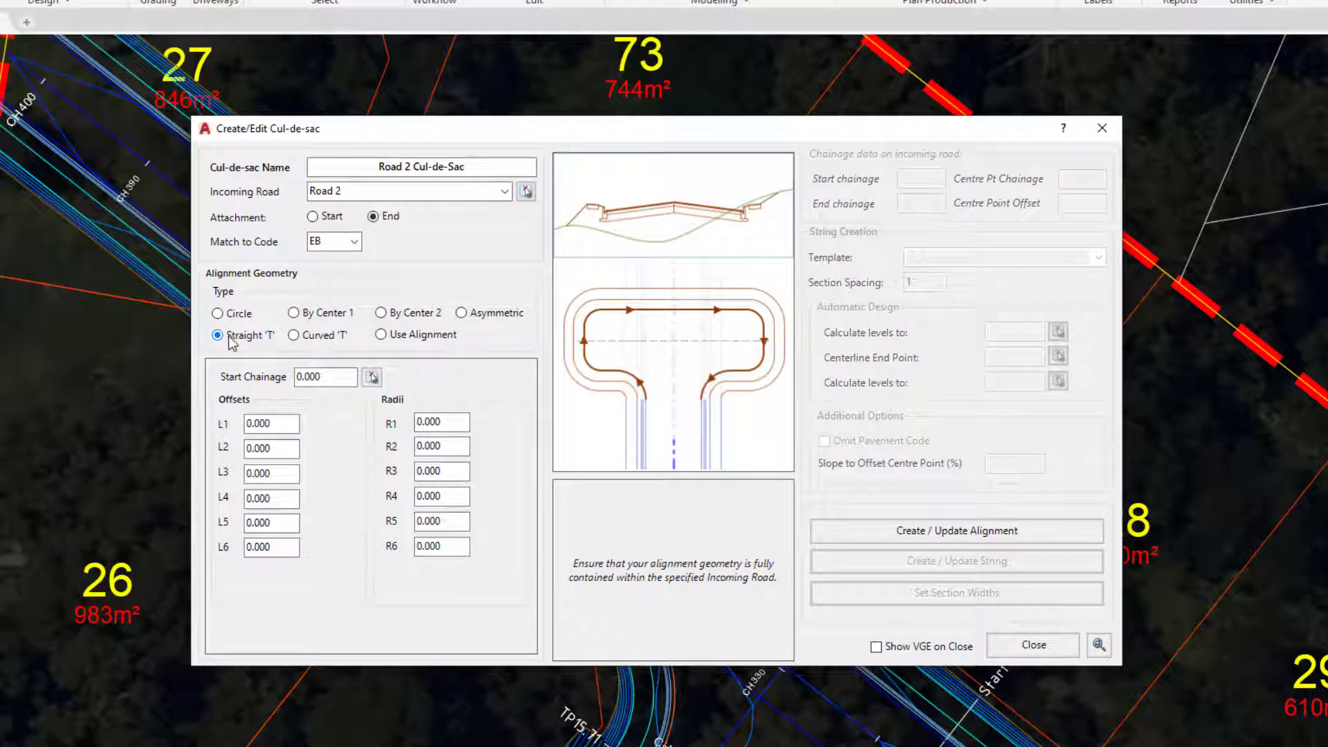
Step: Inspect where the Straight 'T' offsets L1–L6 and radii R6 and R5 apply
{"action": "left_click", "coordinate": [264, 421]}
{"action": "left_click", "coordinate": [273, 446]}
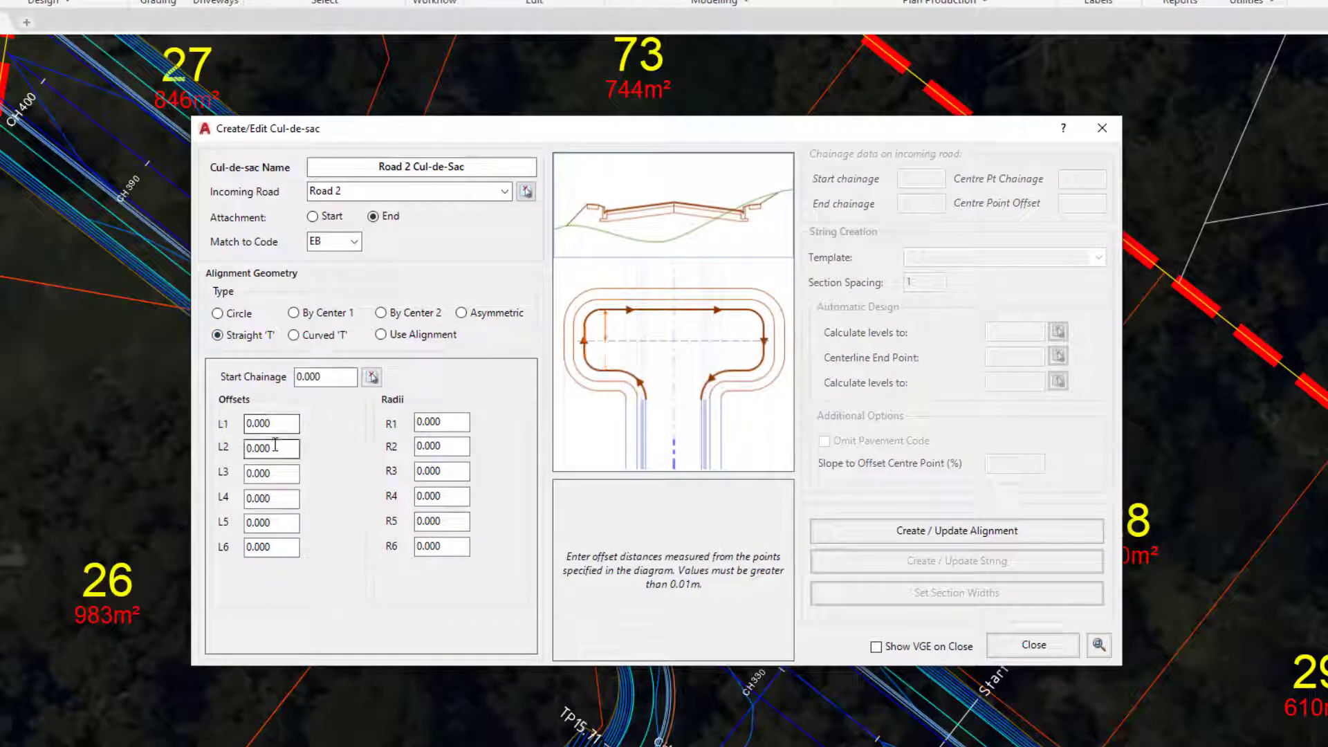
{"action": "left_click", "coordinate": [274, 474]}
{"action": "left_click", "coordinate": [273, 499]}
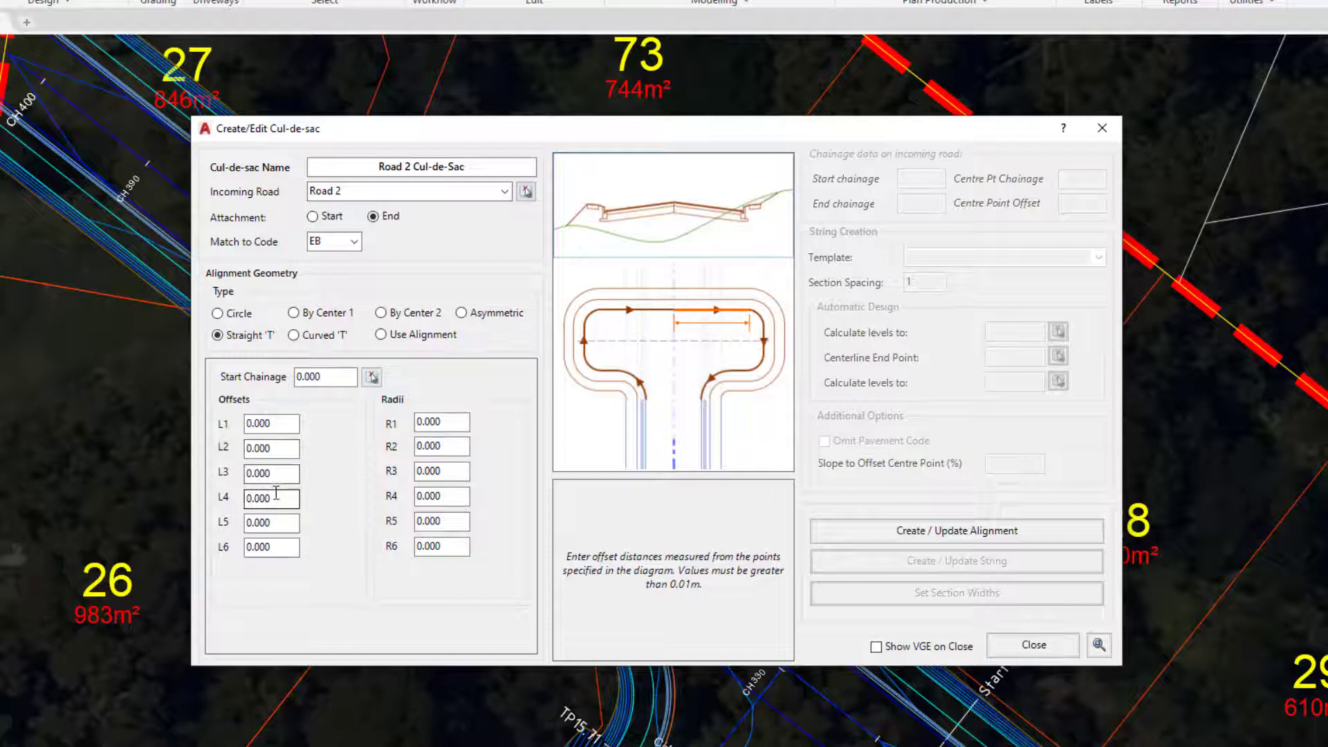
{"action": "left_click", "coordinate": [276, 522]}
{"action": "left_click", "coordinate": [285, 548]}
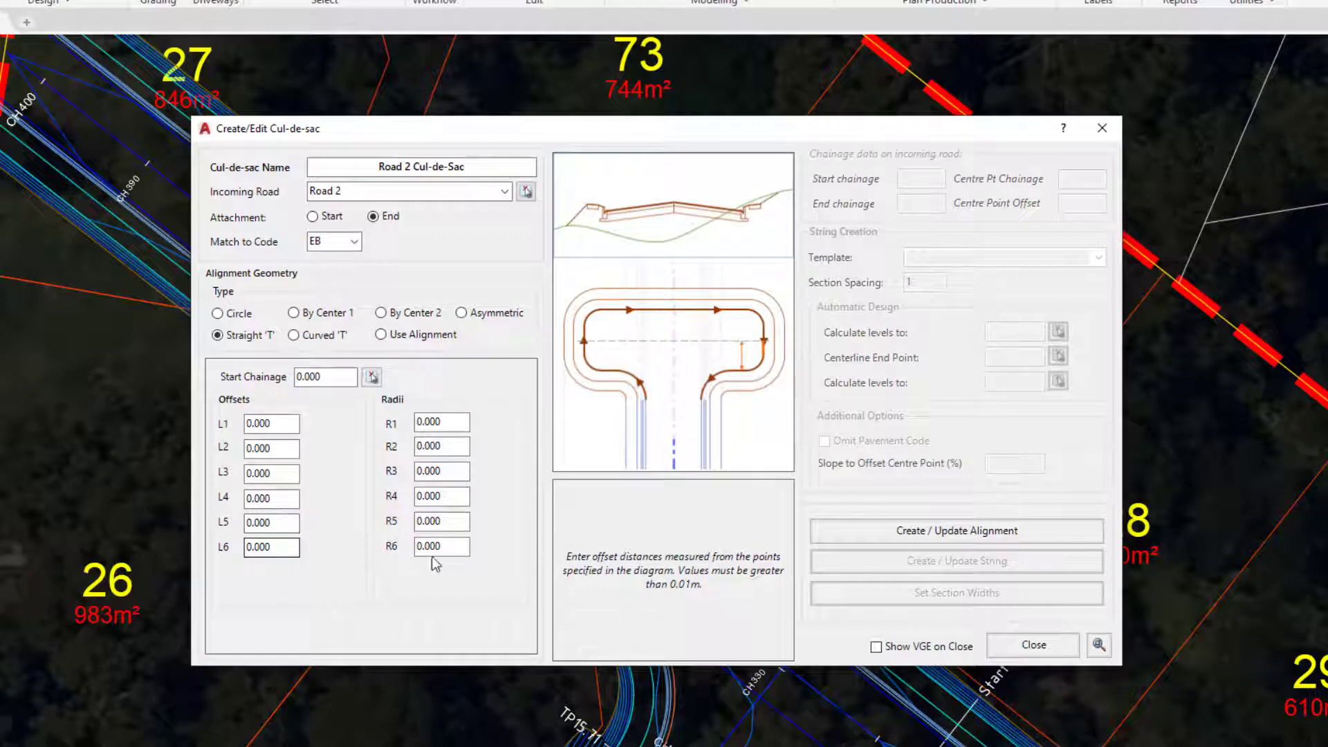
{"action": "left_click", "coordinate": [436, 547]}
{"action": "left_click", "coordinate": [444, 522]}
Step: Check the R4 radius, then return the geometry to Circle with radii 20.75, 8 and 20.75
{"action": "left_click", "coordinate": [452, 497]}
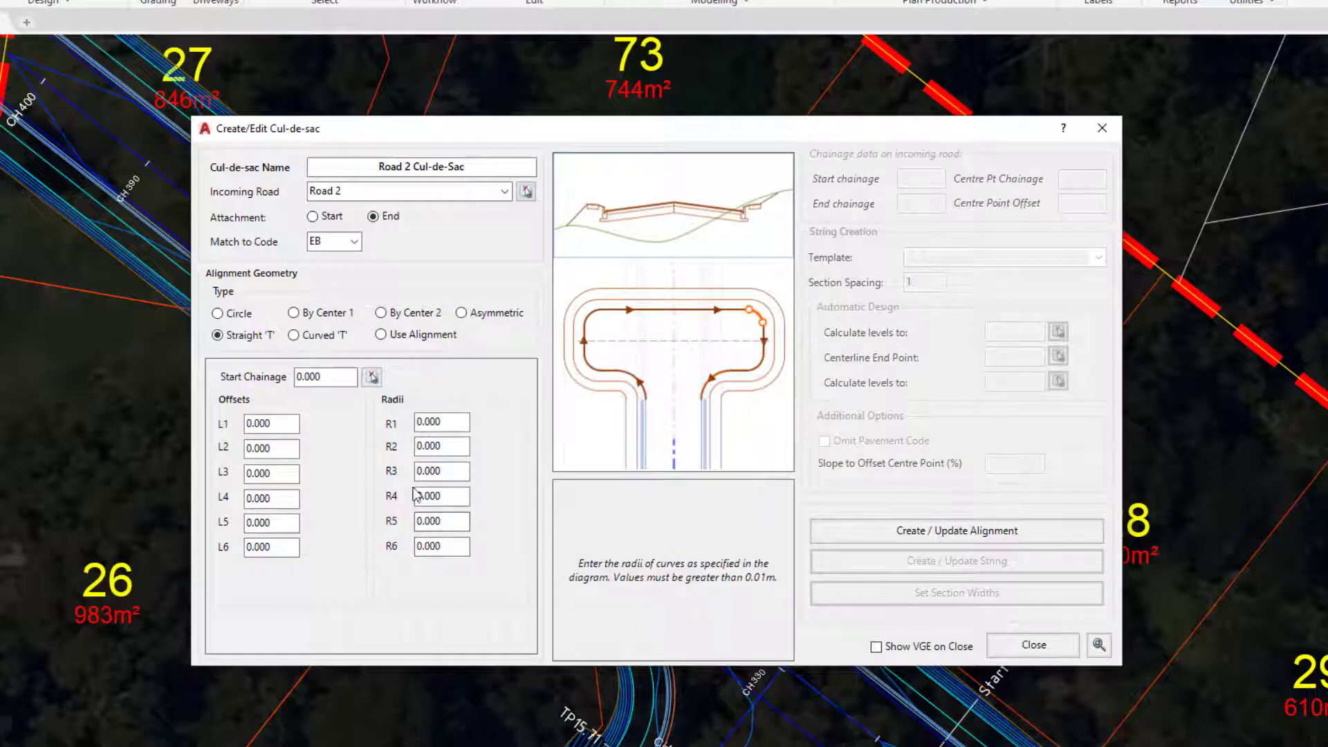
{"action": "left_click", "coordinate": [218, 315]}
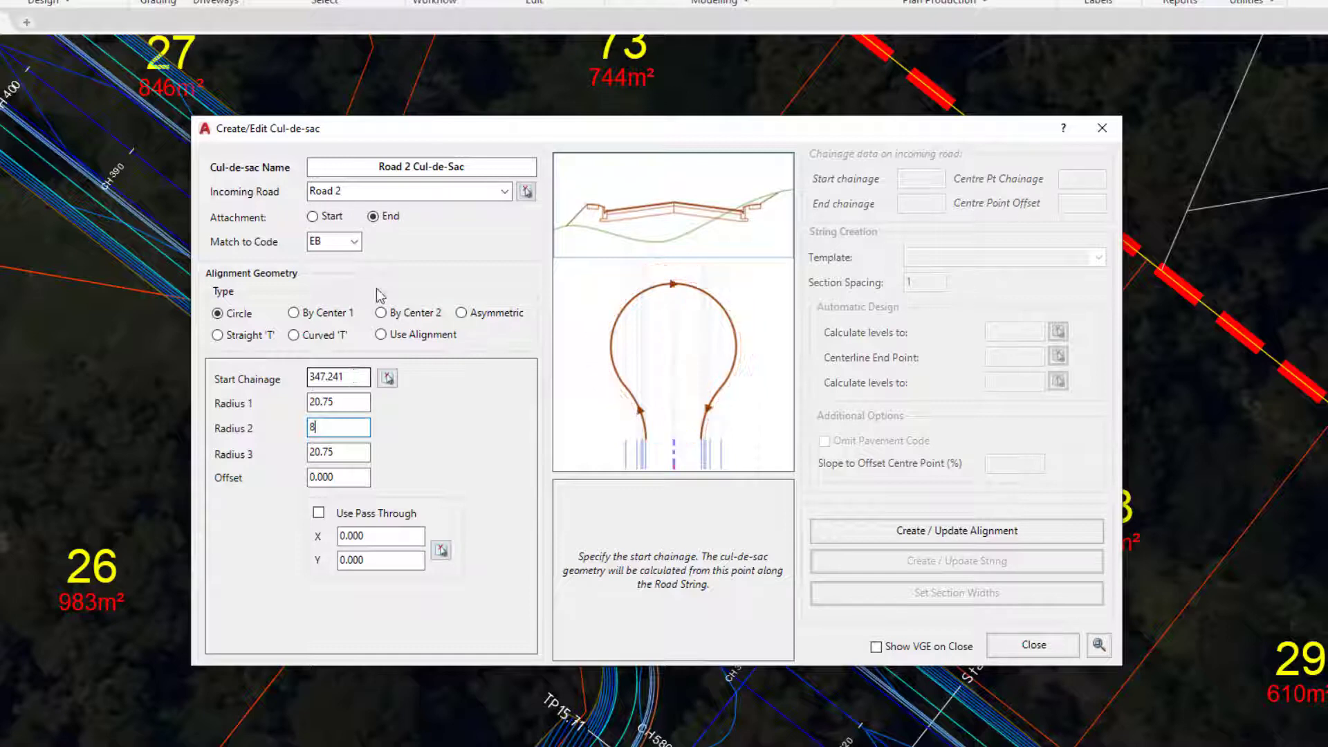
Step: Set the start chainage to 347.241 by snapping to Road 2's end point in the drawing
{"action": "left_click_drag", "start_coordinate": [427, 130], "coordinate": [809, 107]}
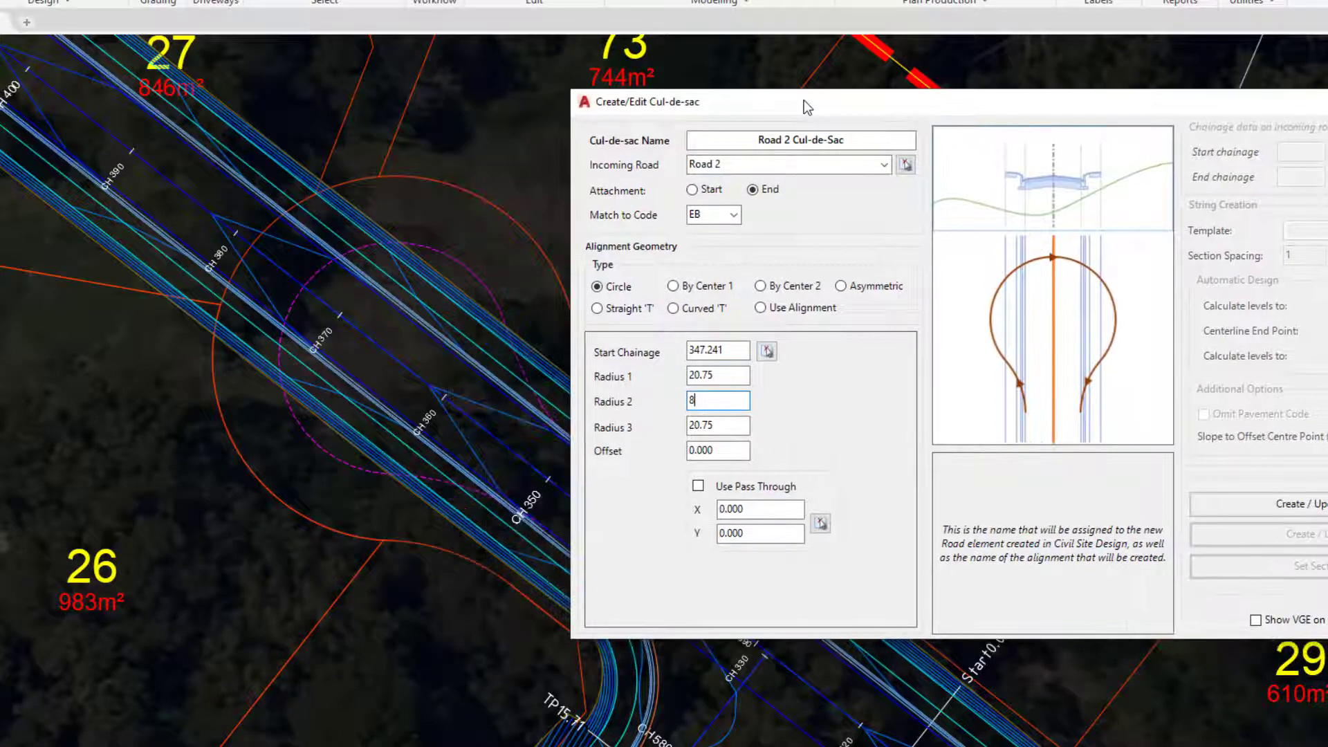
{"action": "left_click", "coordinate": [766, 352]}
{"action": "scroll", "coordinate": [593, 466], "scroll_direction": "up", "scroll_amount": 4}
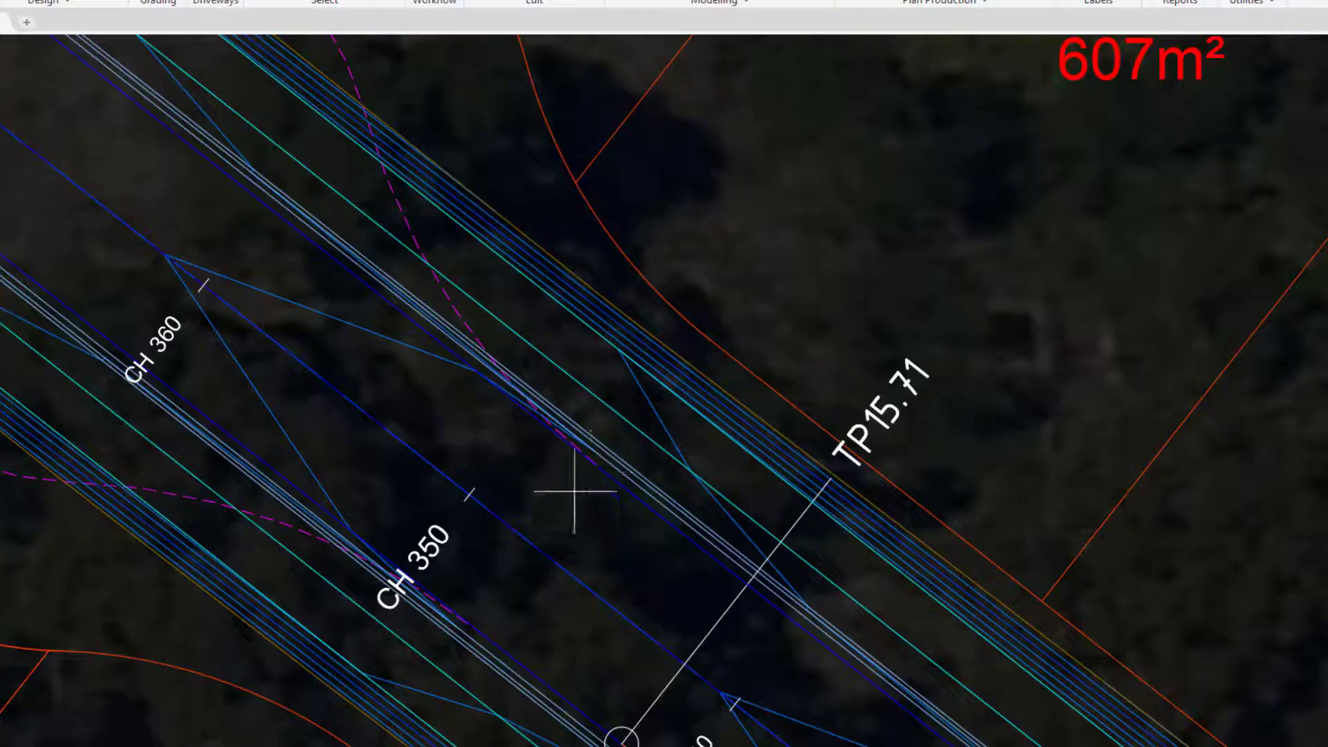
{"action": "left_click", "coordinate": [605, 472]}
{"action": "left_click_drag", "start_coordinate": [723, 350], "coordinate": [649, 346]}
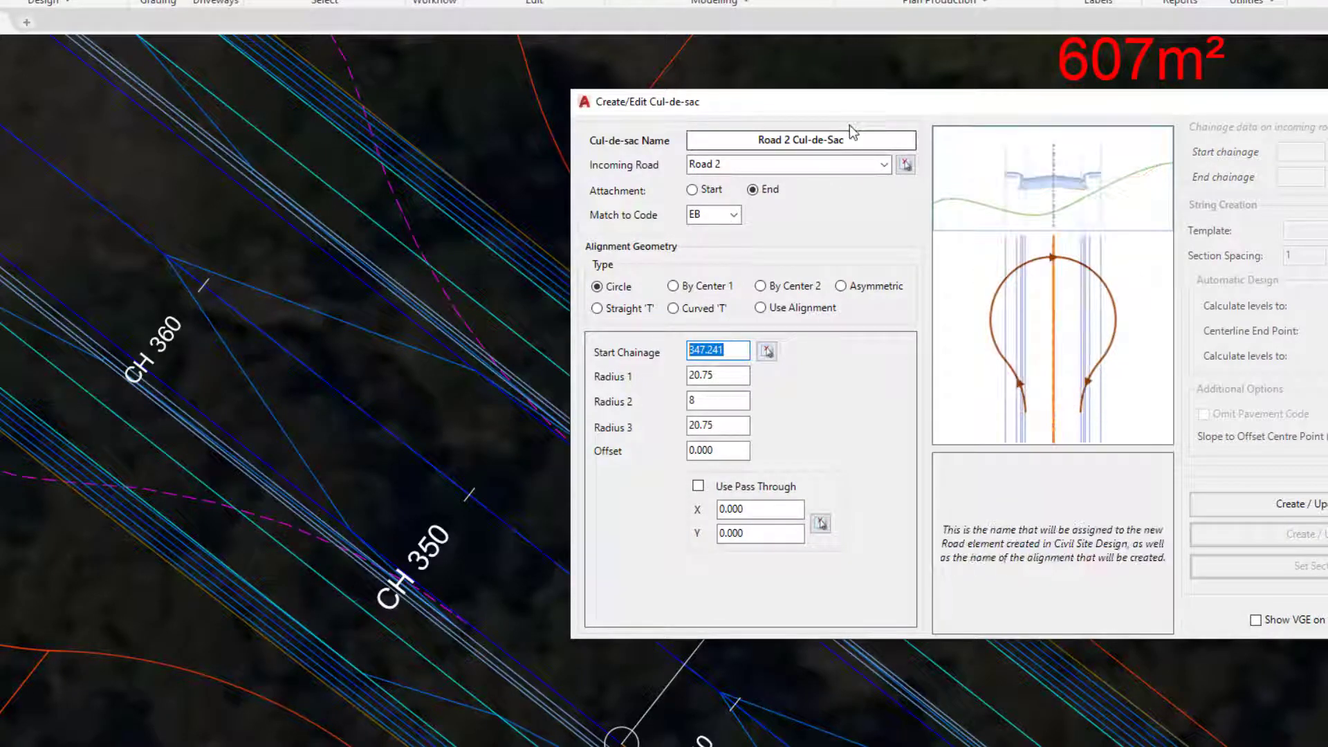
{"action": "left_click_drag", "start_coordinate": [863, 111], "coordinate": [540, 109]}
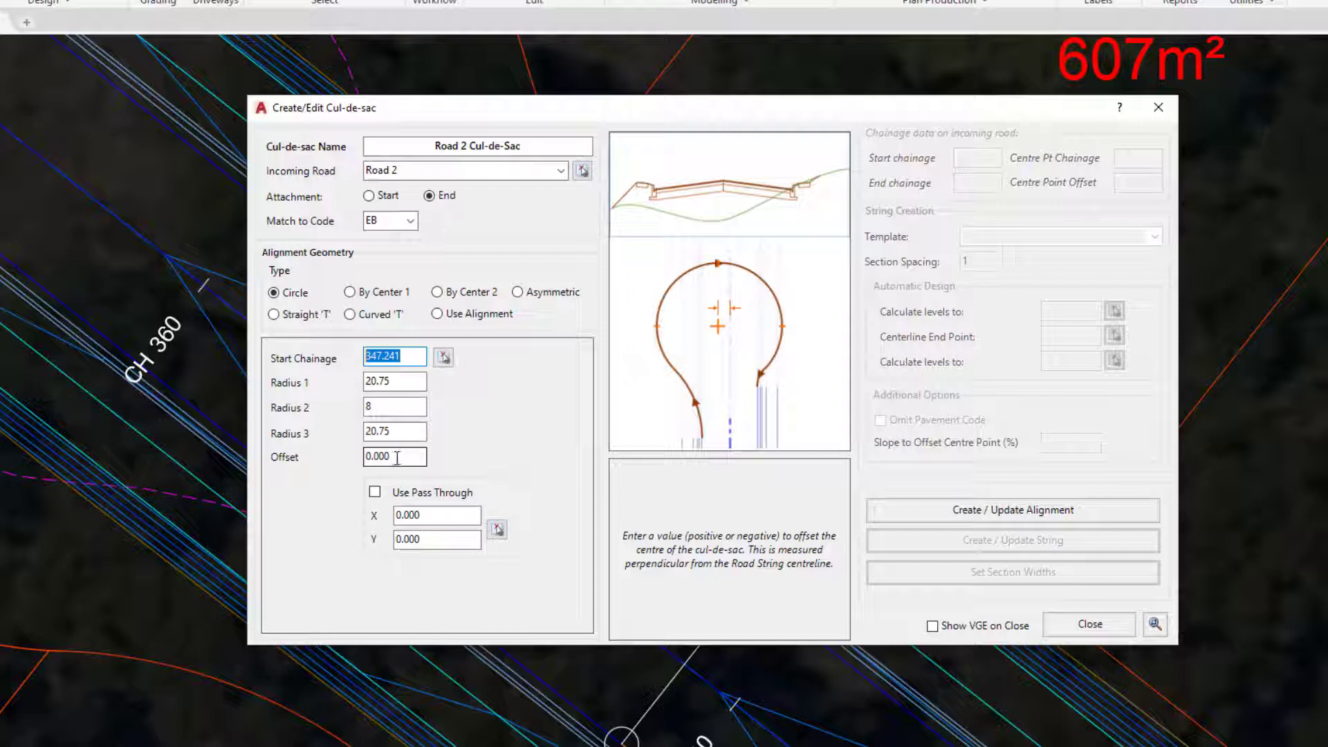
Step: Enable Use Pass Through and snap it to the line intersection at X 269179.151, Y 6086611.087
{"action": "mouse_move", "coordinate": [374, 497]}
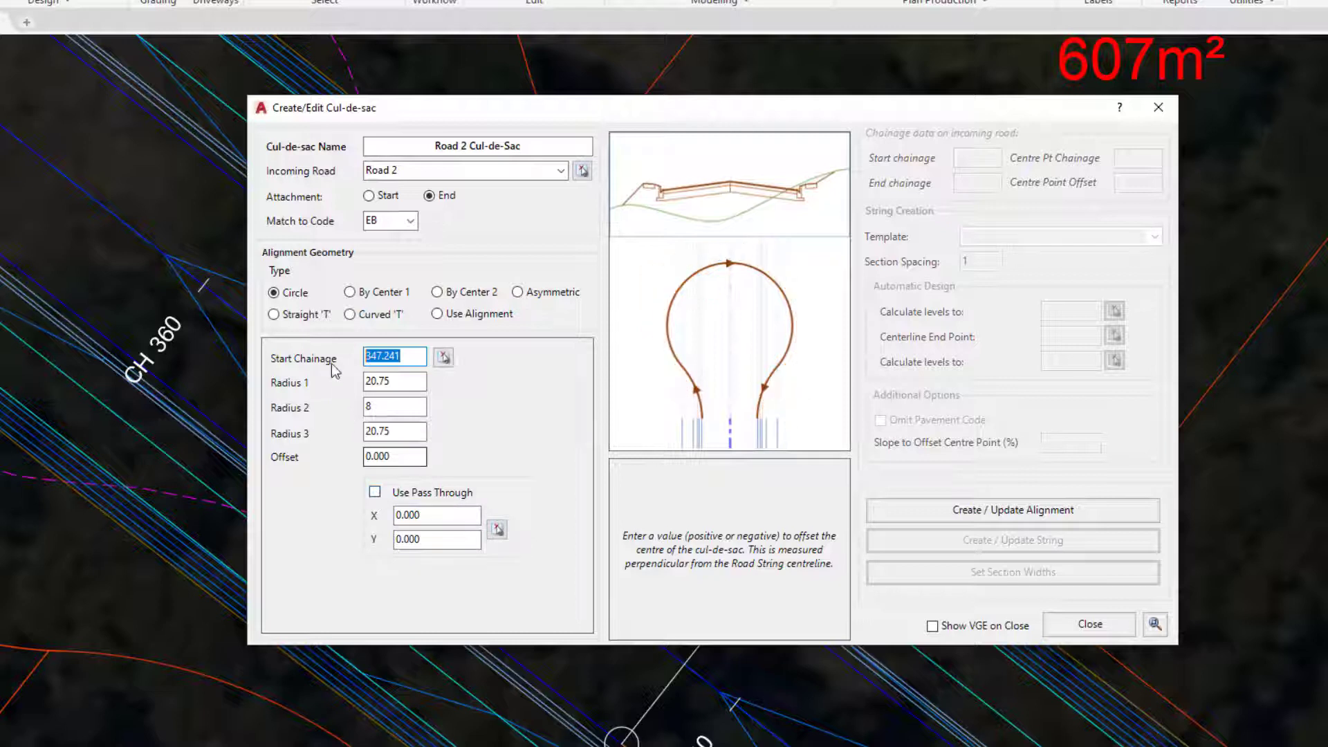
{"action": "left_click", "coordinate": [374, 492]}
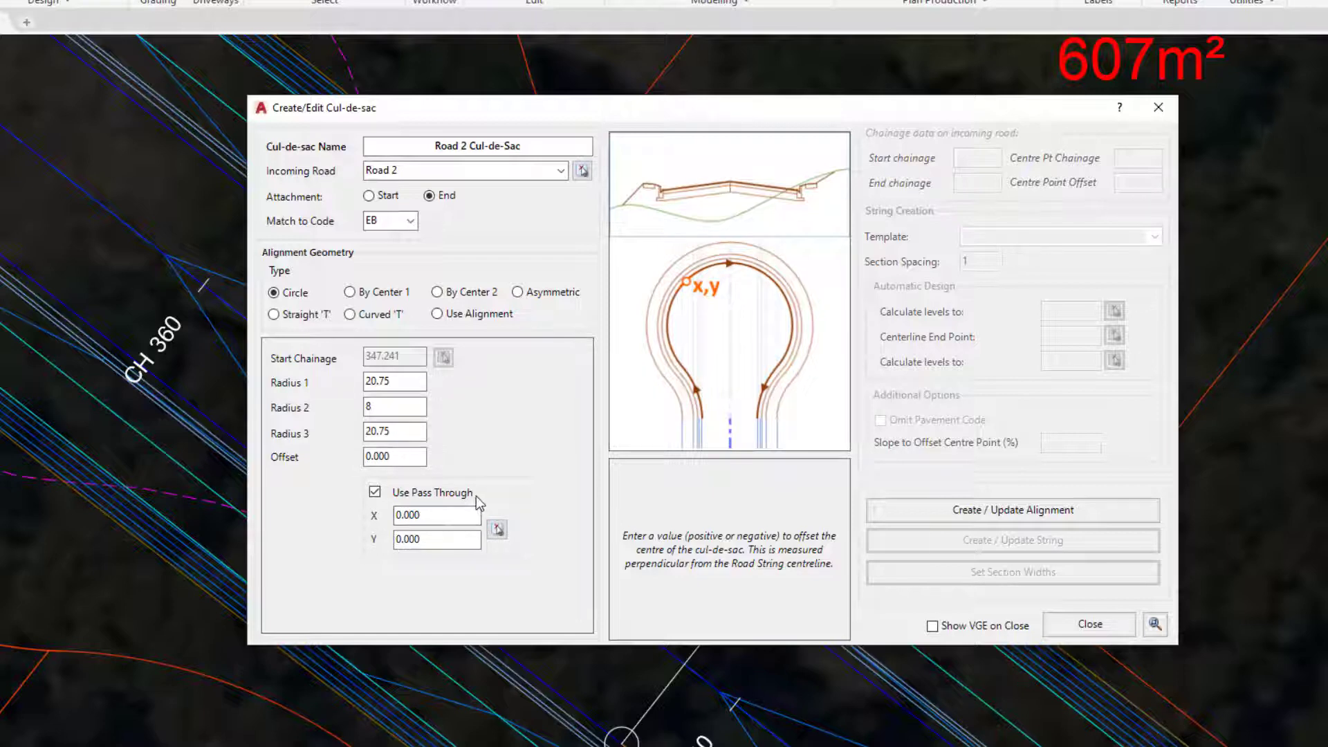
{"action": "left_click", "coordinate": [496, 530]}
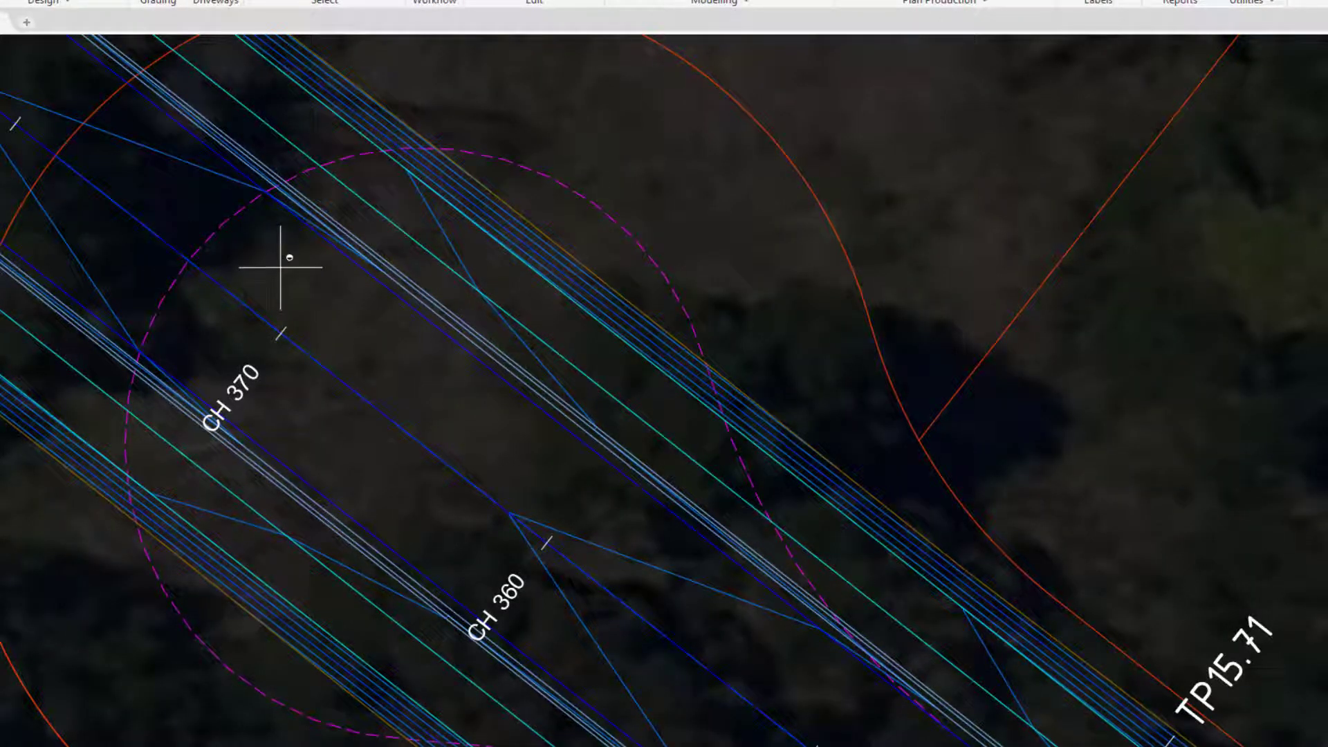
{"action": "right_click", "coordinate": [280, 270], "text": "shift"}
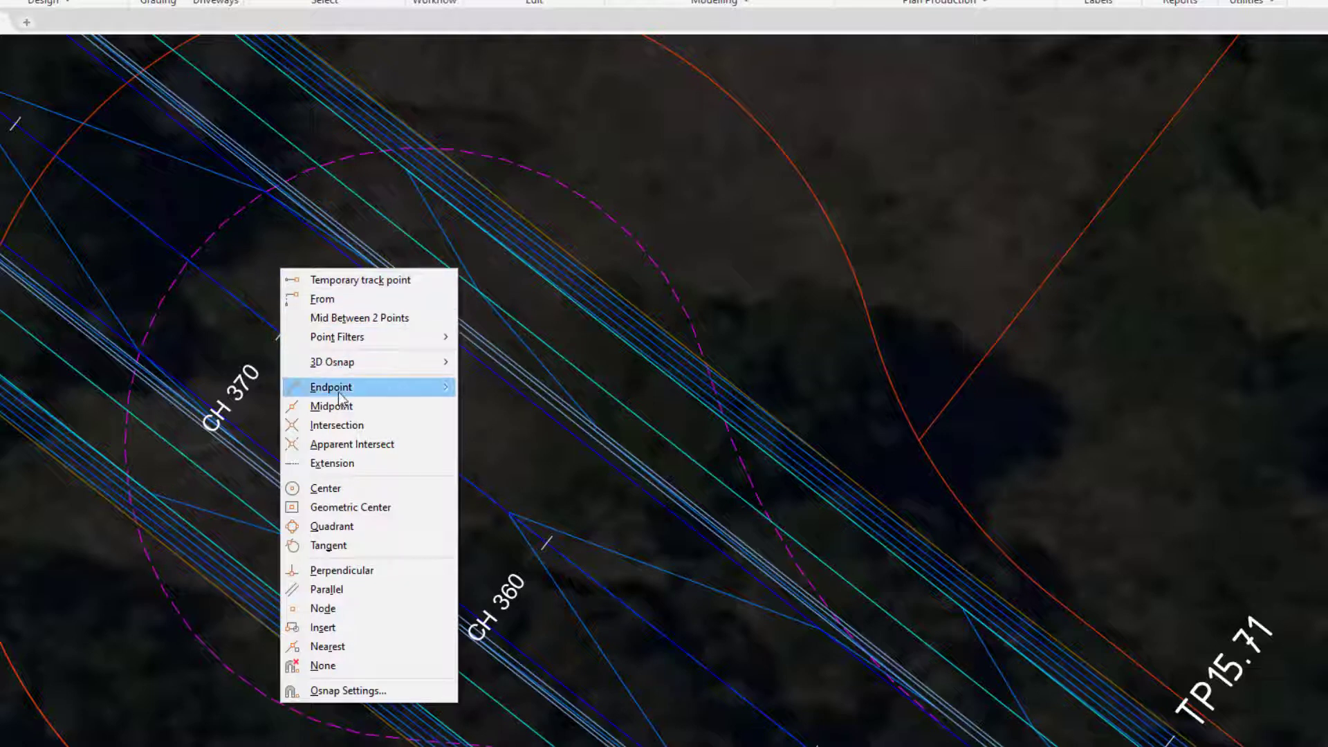
{"action": "left_click", "coordinate": [347, 425]}
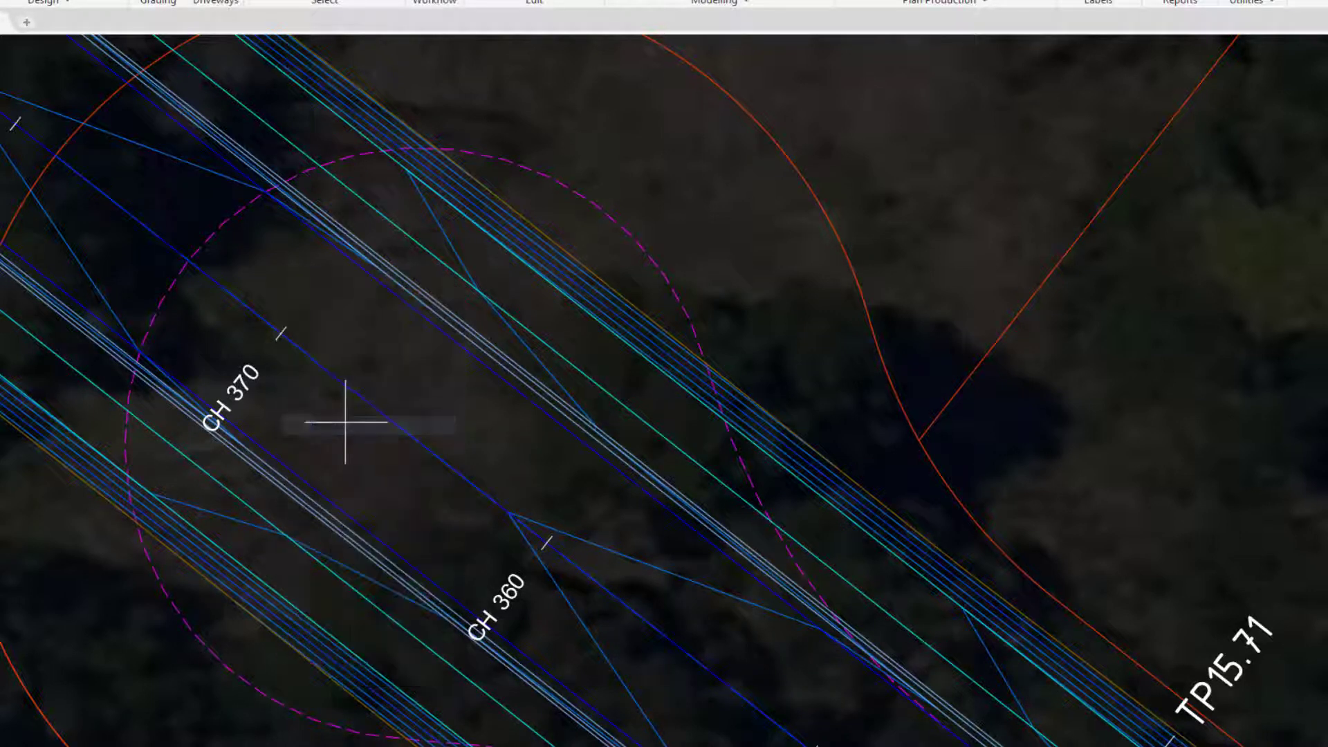
{"action": "left_click", "coordinate": [189, 259]}
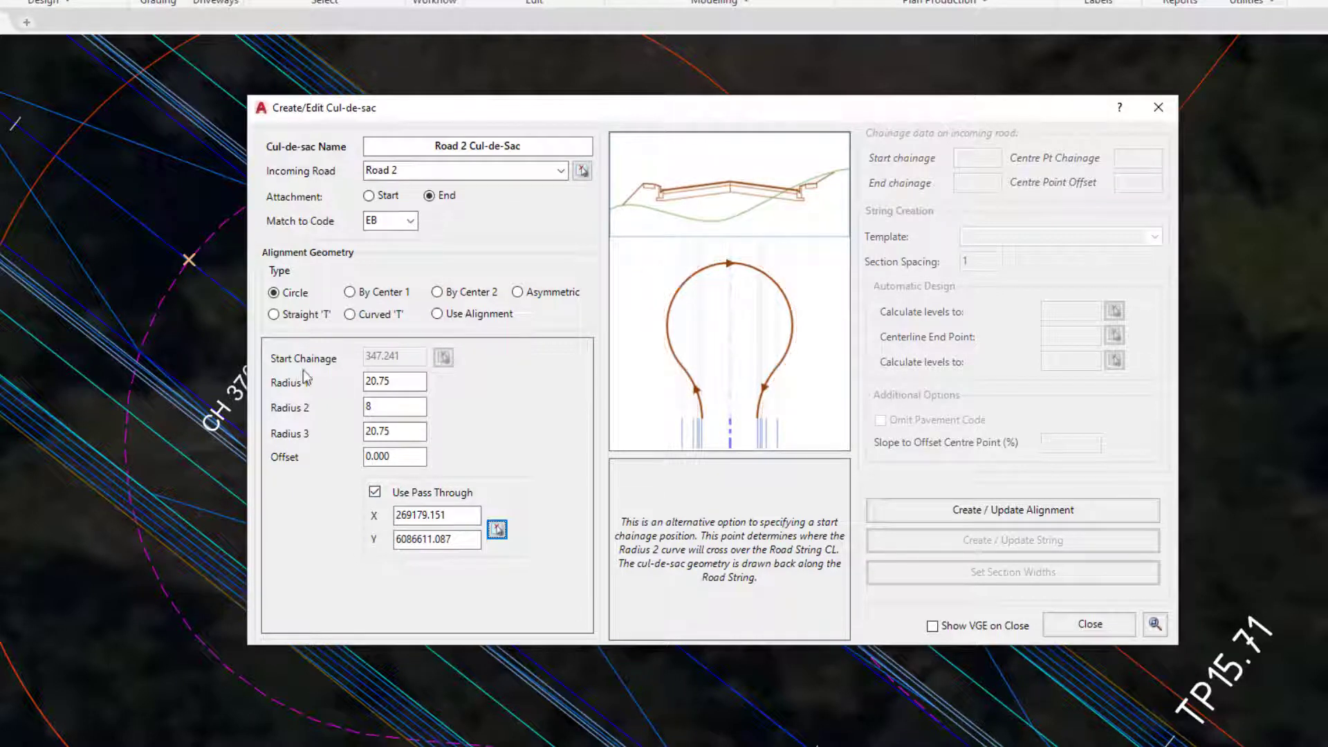
Step: Turn off Use Pass Through, keeping the 347.241 start chainage, and inspect the cul-de-sac area
{"action": "left_click", "coordinate": [374, 493]}
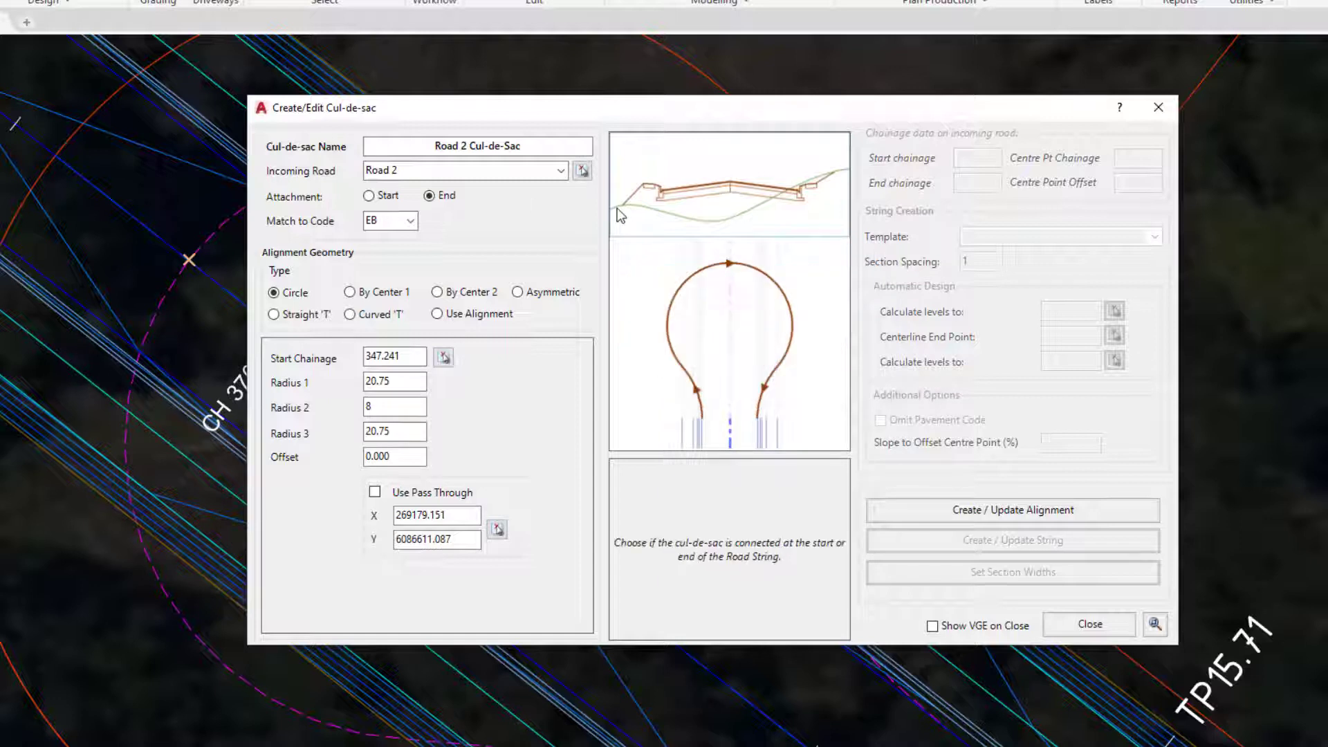
{"action": "left_click", "coordinate": [1155, 626]}
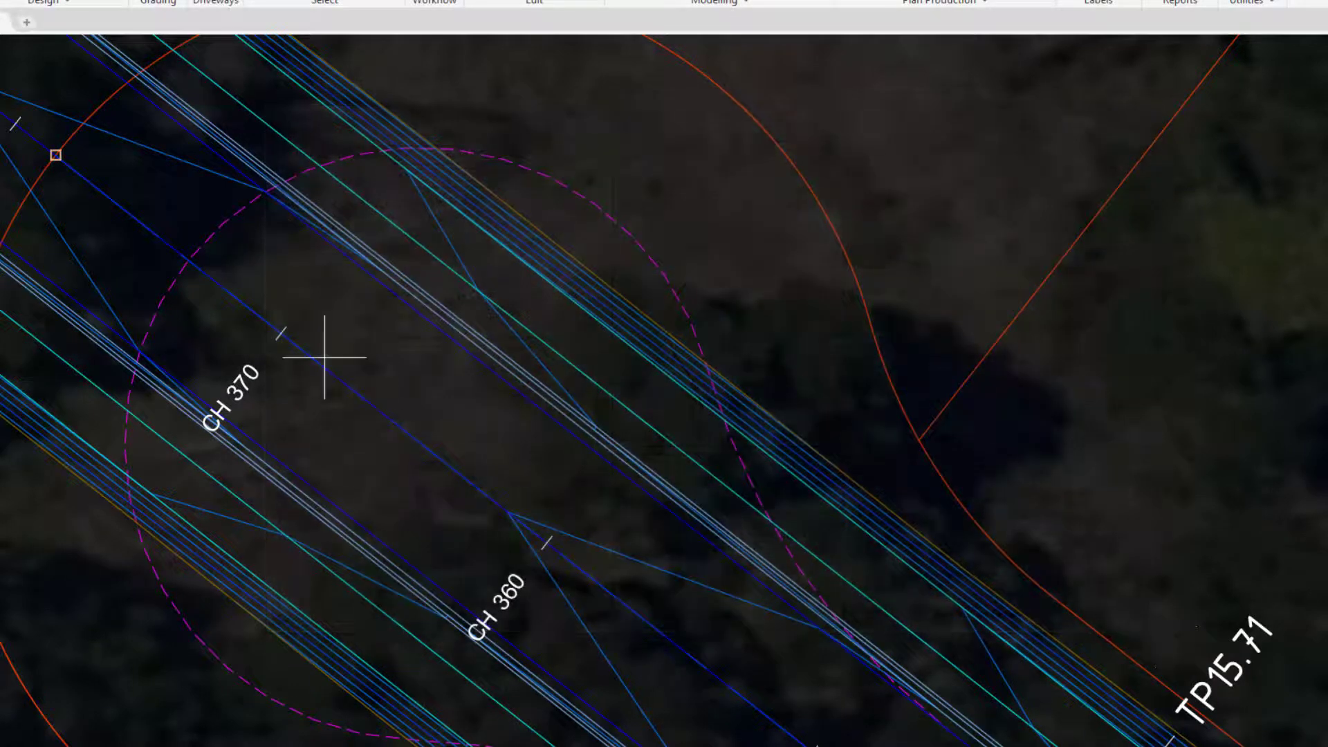
{"action": "scroll", "coordinate": [326, 356], "scroll_direction": "down", "scroll_amount": 2}
{"action": "scroll", "coordinate": [325, 357], "scroll_direction": "down", "scroll_amount": 3}
{"action": "scroll", "coordinate": [200, 442], "scroll_direction": "up", "scroll_amount": 3}
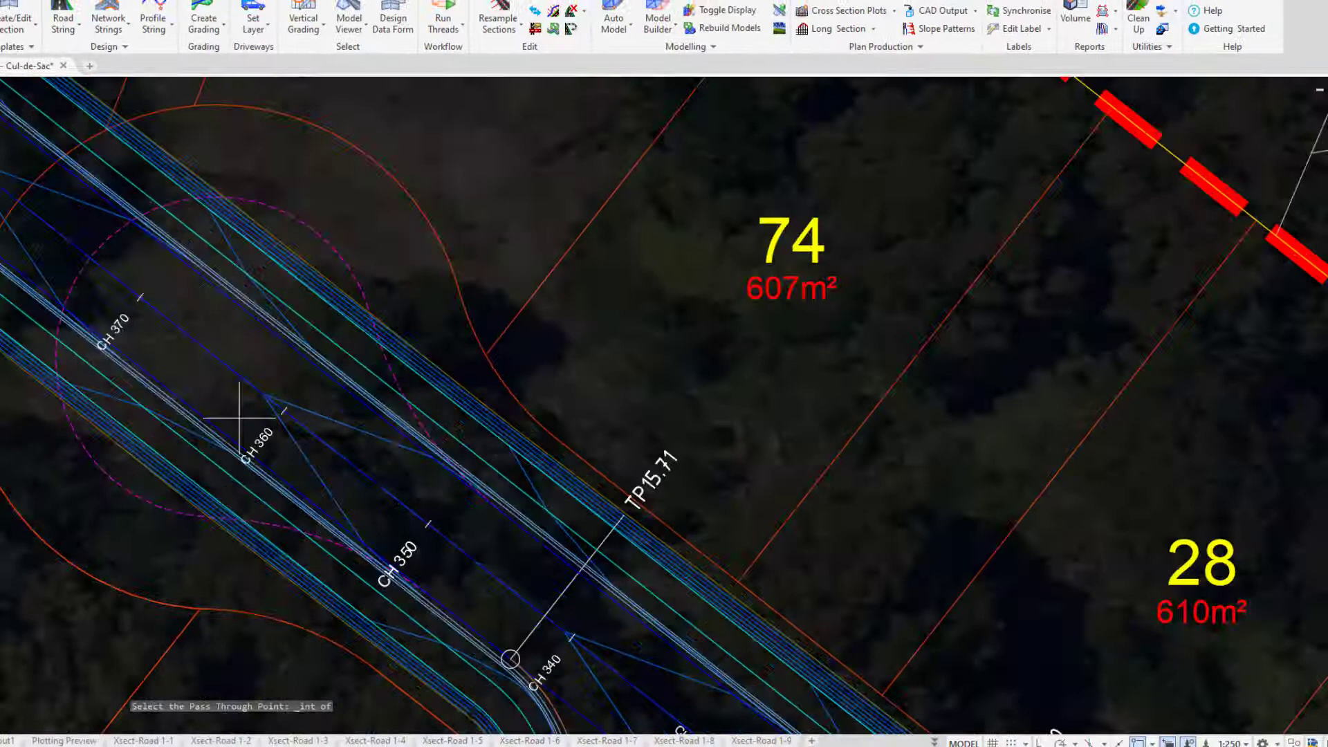
{"action": "left_click", "coordinate": [428, 323]}
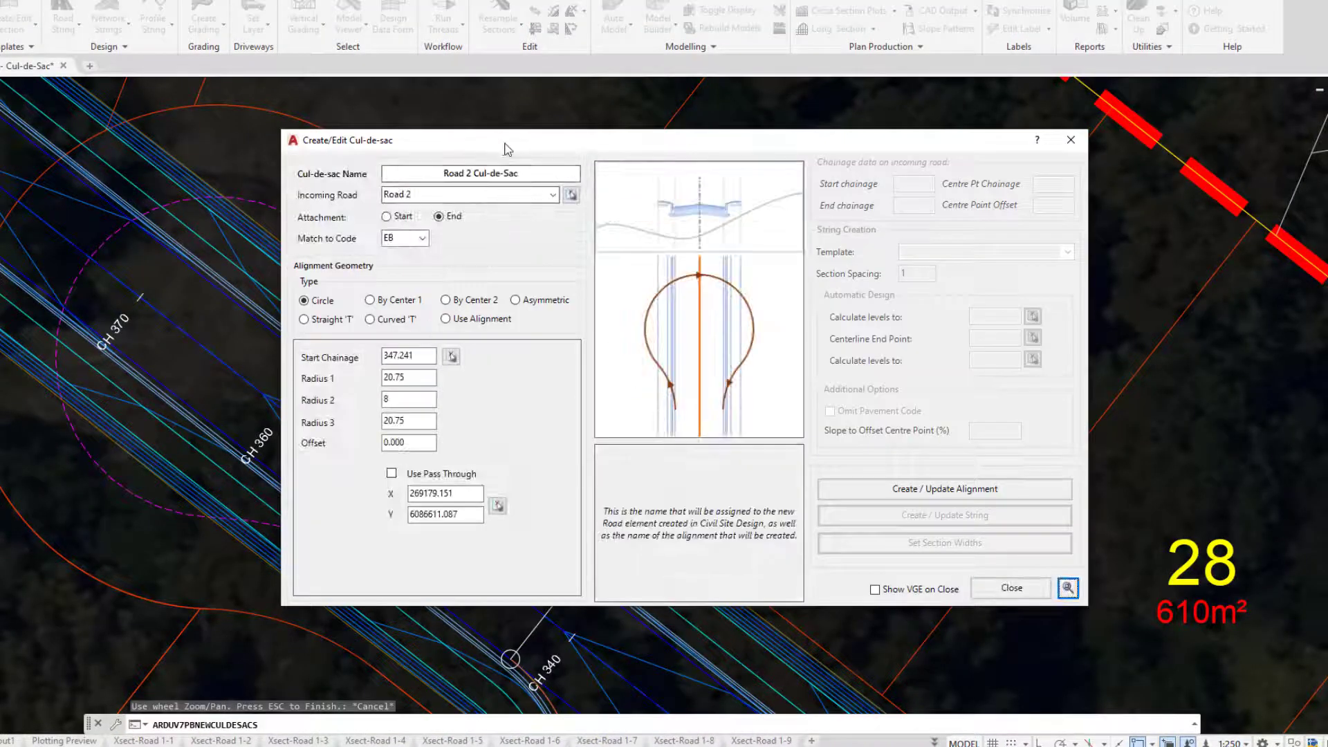
{"action": "left_click_drag", "start_coordinate": [497, 139], "coordinate": [744, 98]}
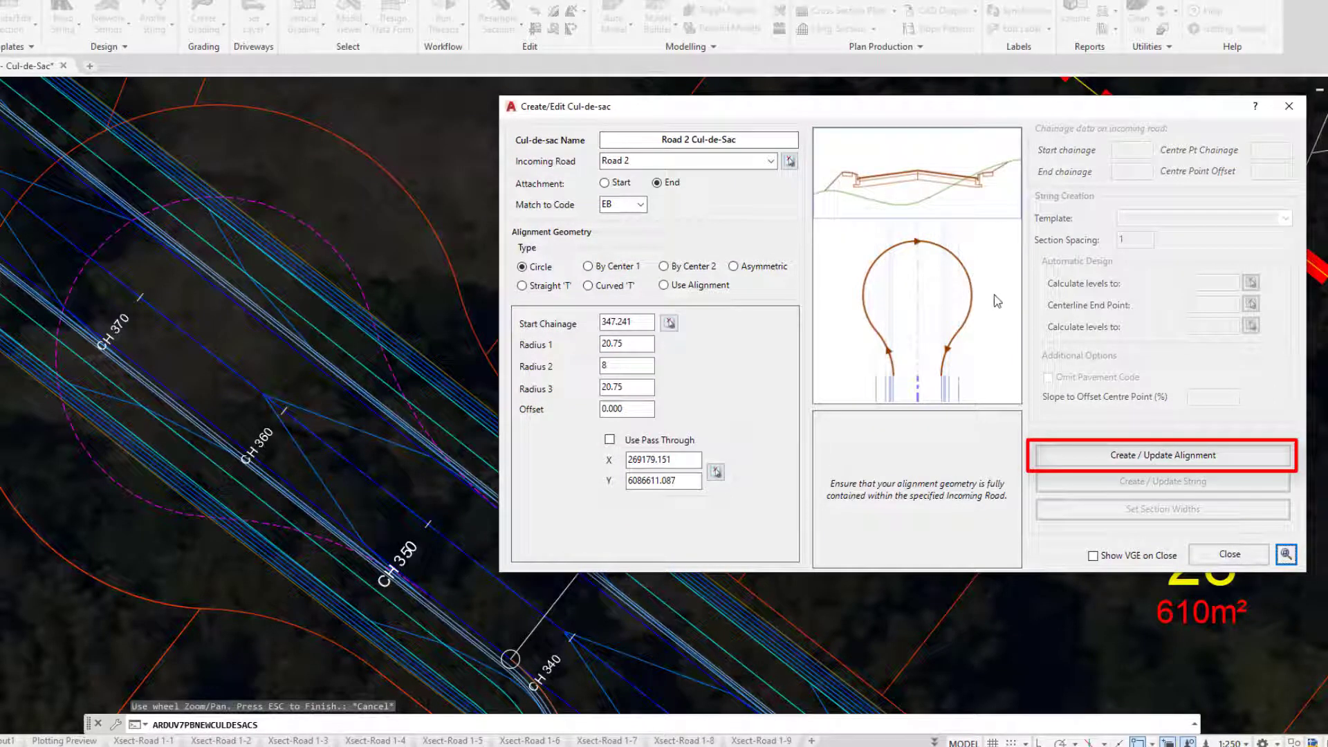
Step: Generate the circle cul-de-sac alignment at the end of Road 2 from the cul-de-sac form
{"action": "left_click", "coordinate": [1167, 455]}
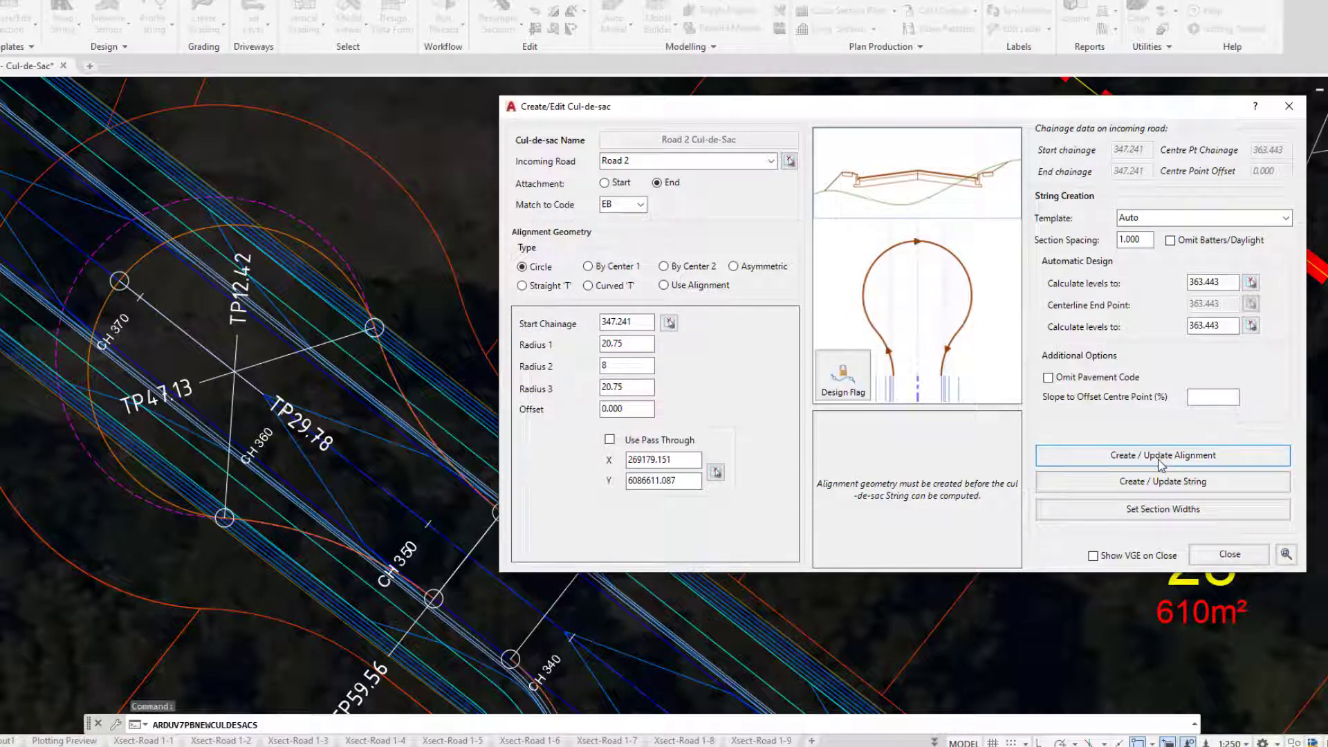
{"action": "left_click", "coordinate": [1165, 460]}
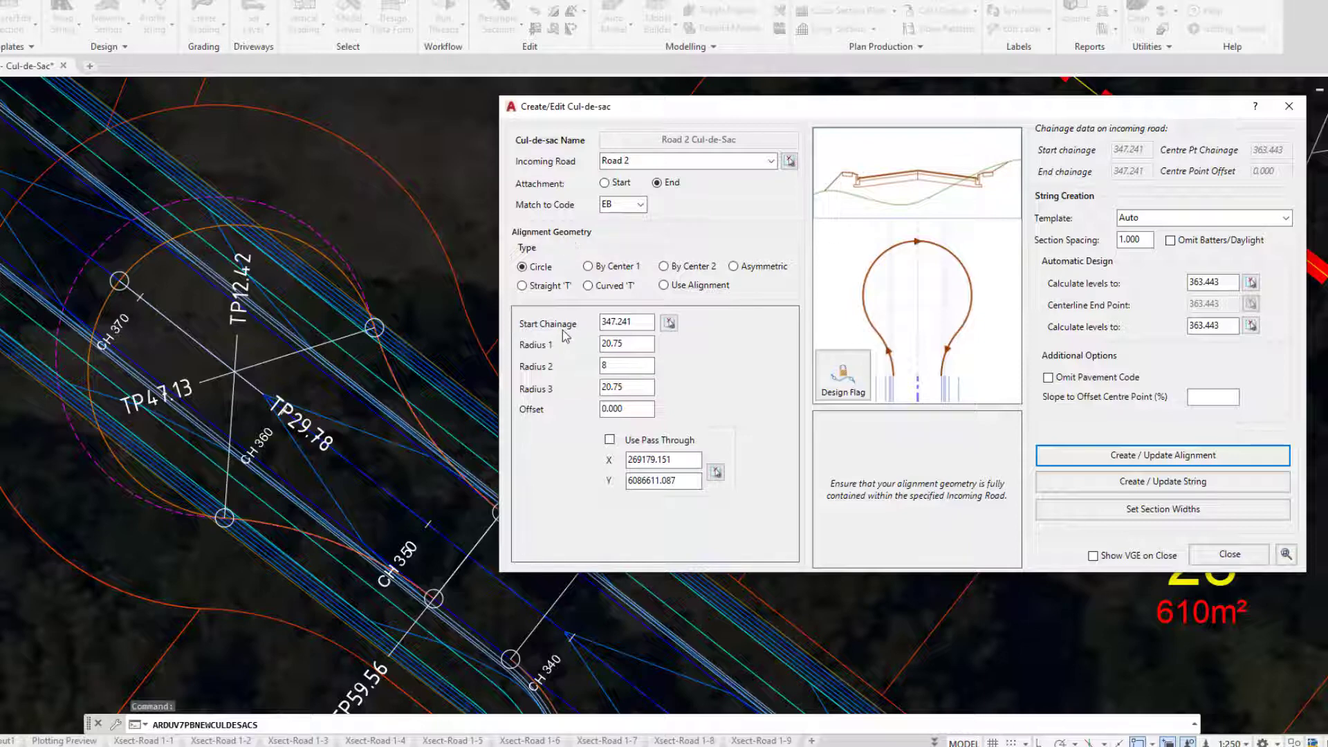
Step: Change bowl Radius 2 from 8 to 8.75 and redraw the cul-de-sac alignment
{"action": "left_click", "coordinate": [609, 367]}
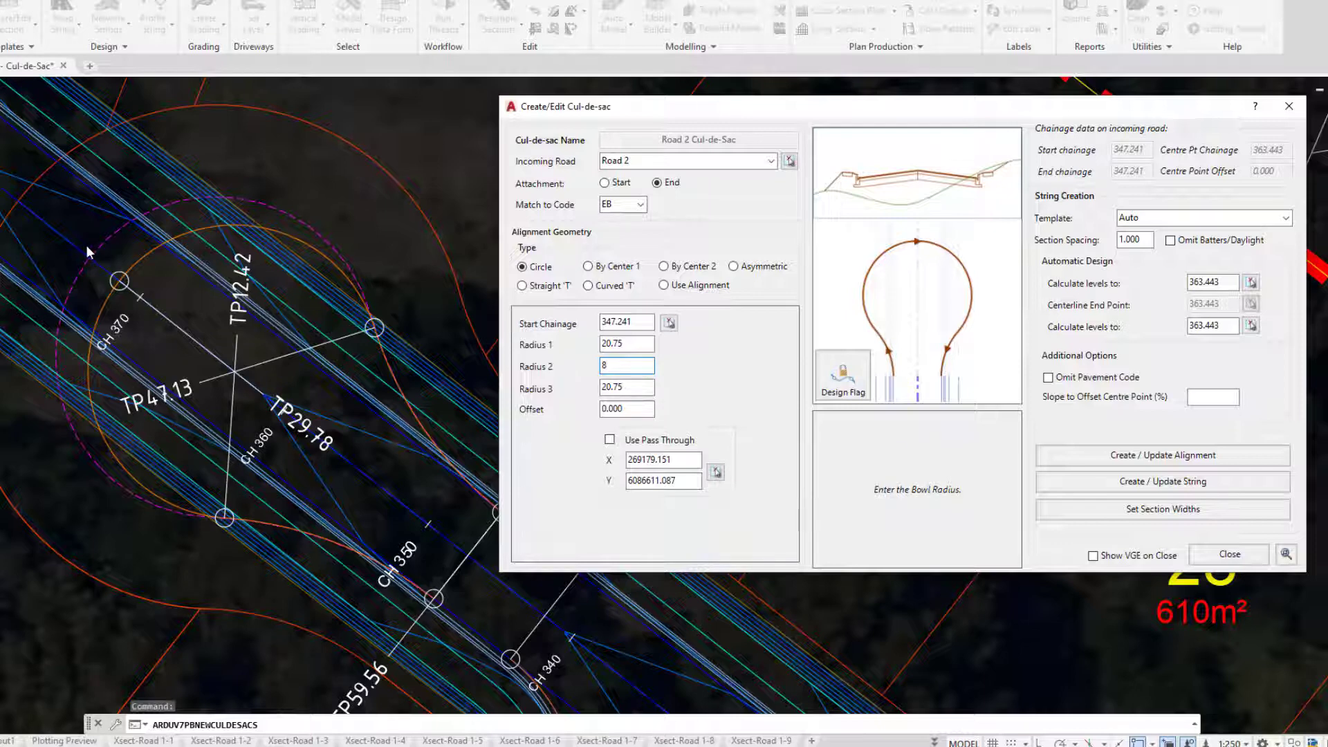
{"action": "left_click", "coordinate": [620, 361]}
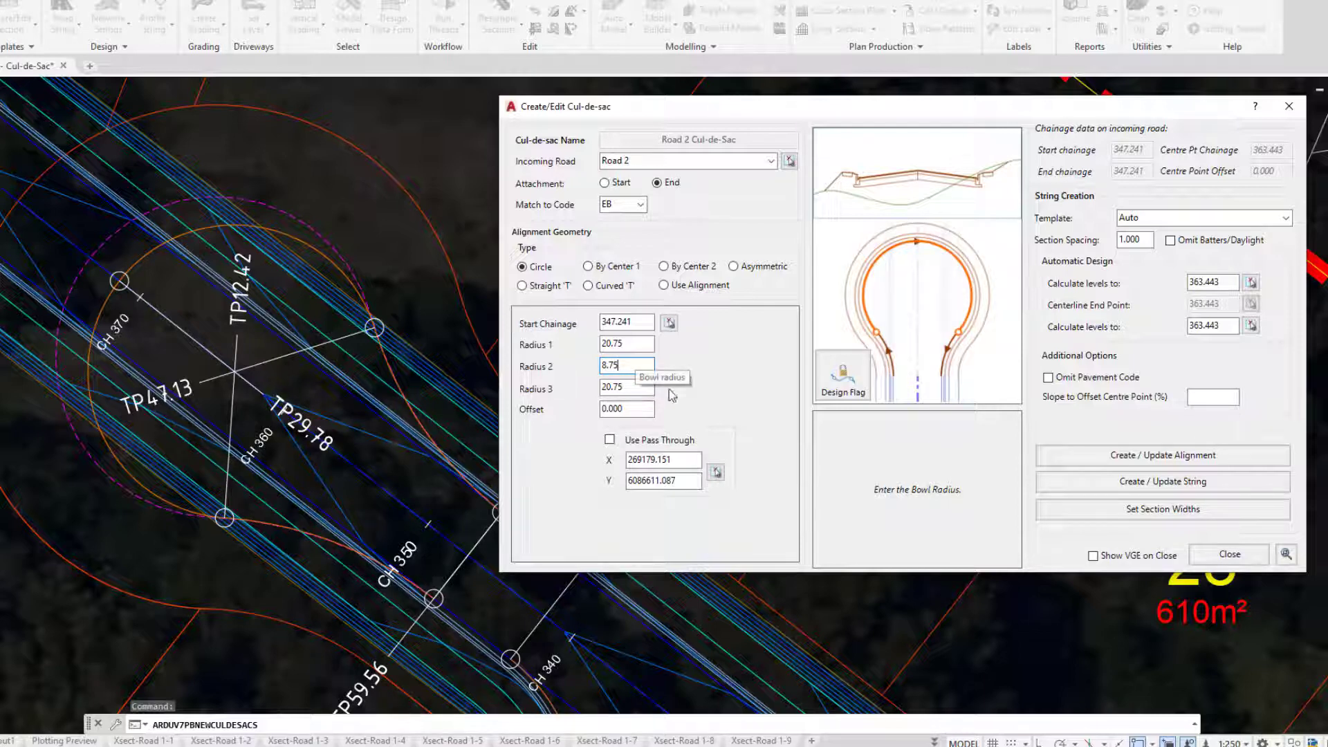
{"action": "left_click", "coordinate": [1102, 462]}
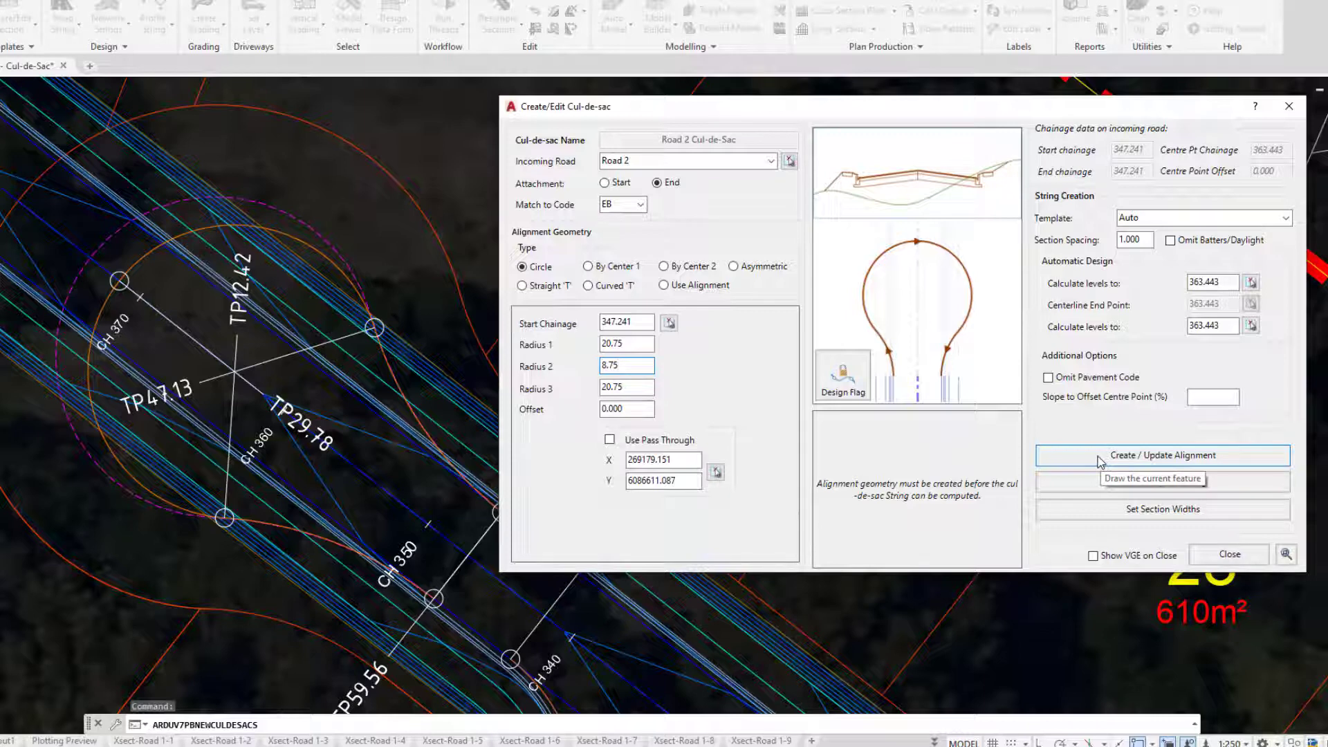
{"action": "left_click", "coordinate": [1101, 462]}
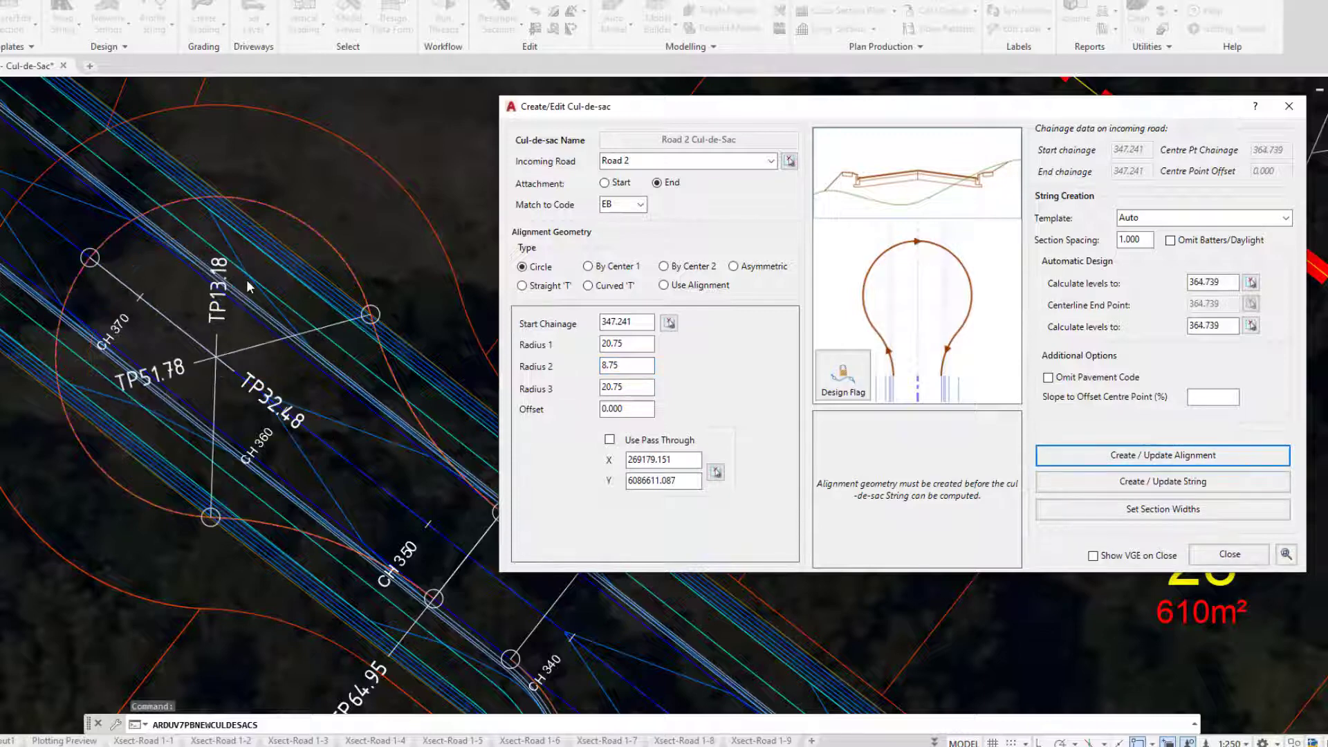